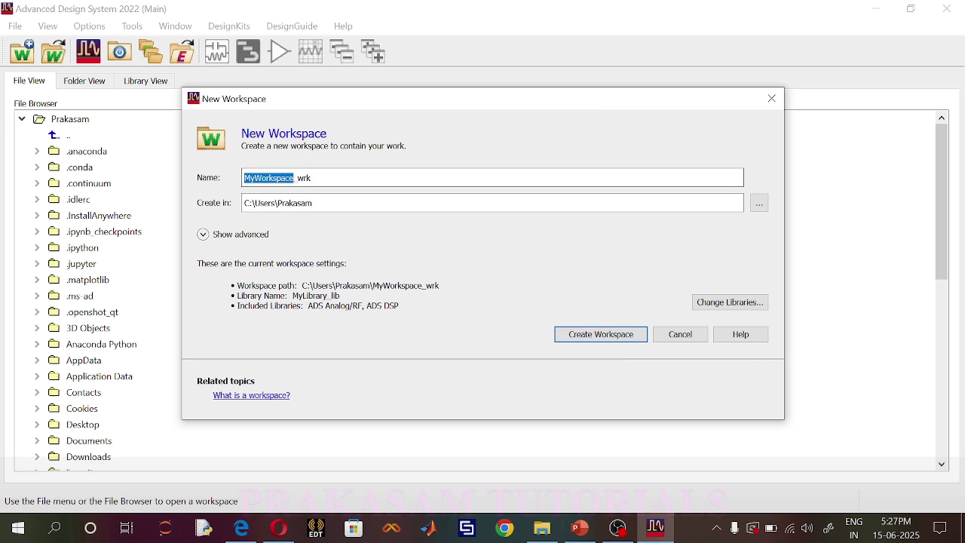
# - Create a workspace named REFQWT_wrk in the folder D:\AAACFHLMPS\ADS
pyautogui.write('R')
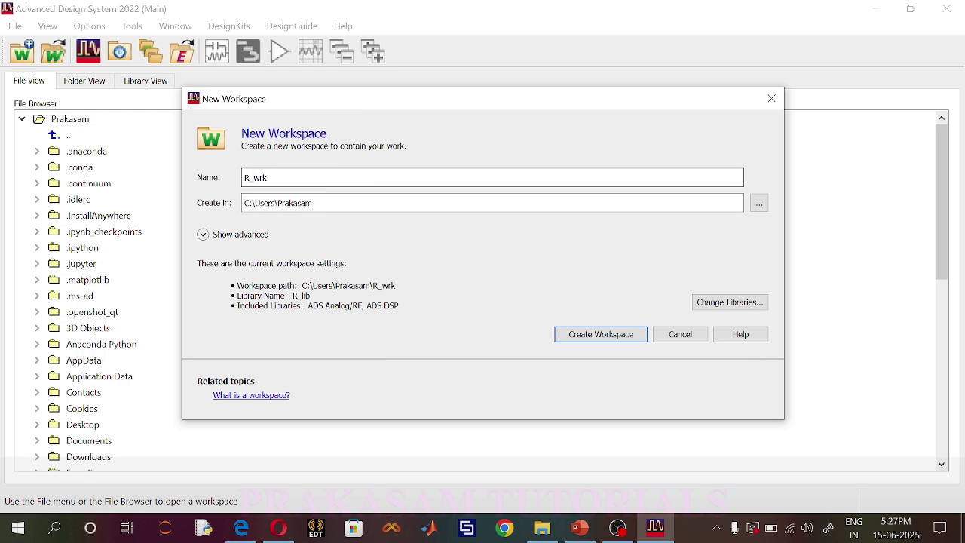
pyautogui.write('EFQWT')
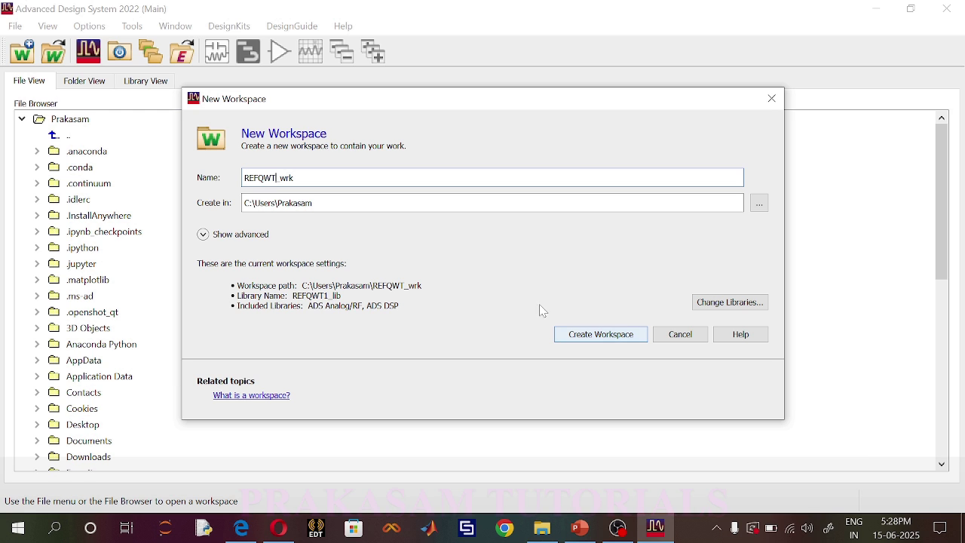
pyautogui.click(756, 206)
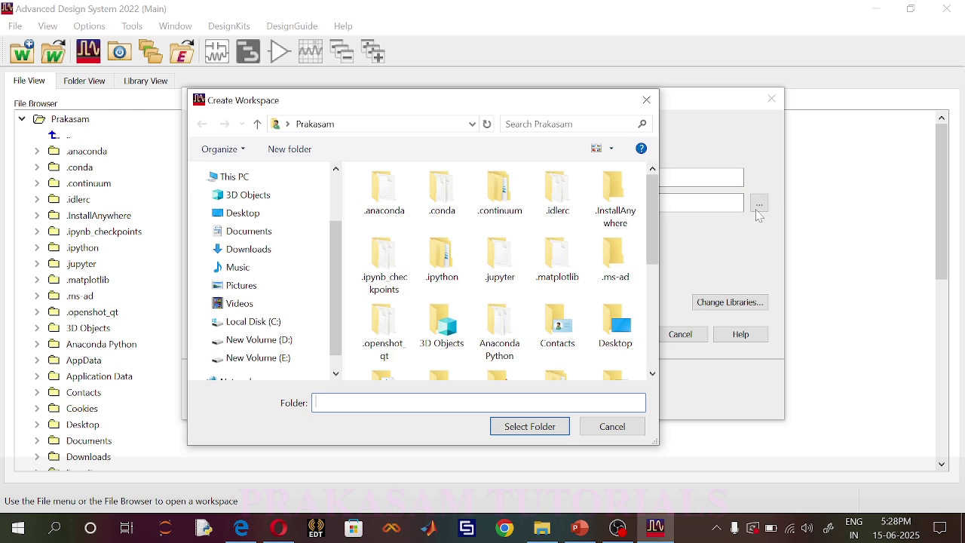
pyautogui.click(277, 341)
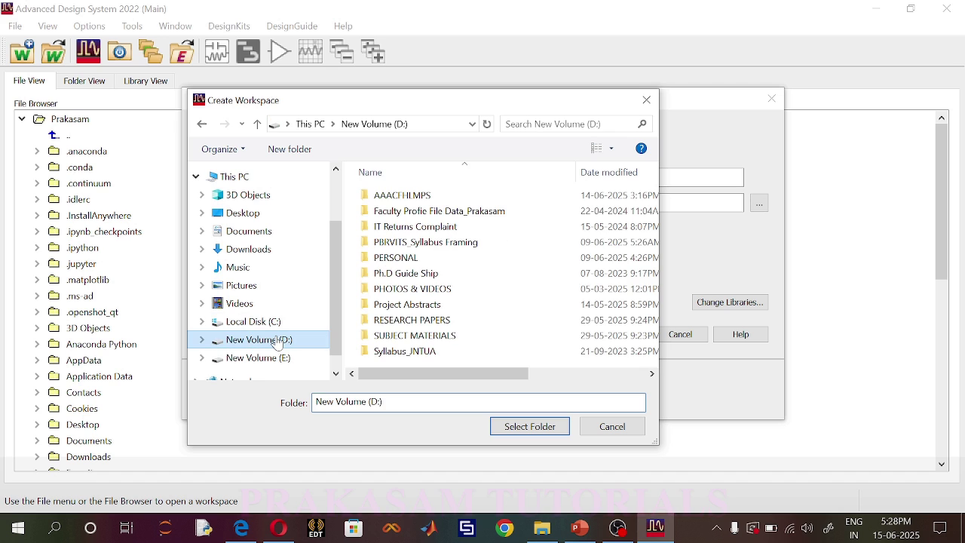
pyautogui.doubleClick(382, 197)
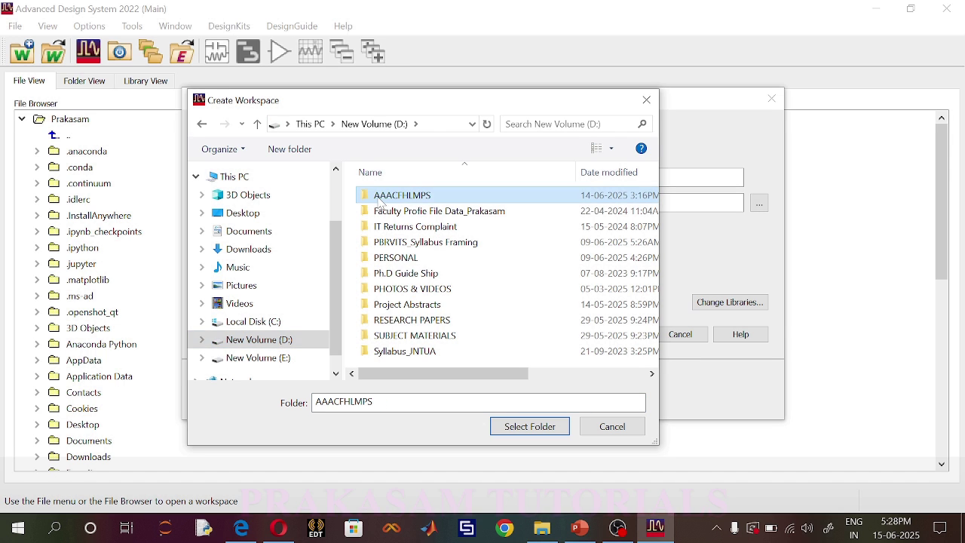
pyautogui.doubleClick(382, 197)
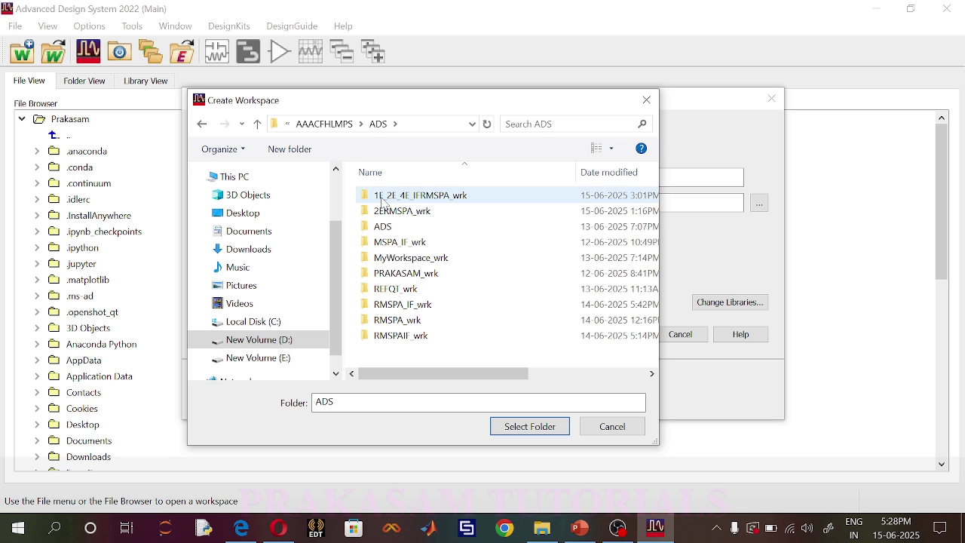
pyautogui.click(526, 427)
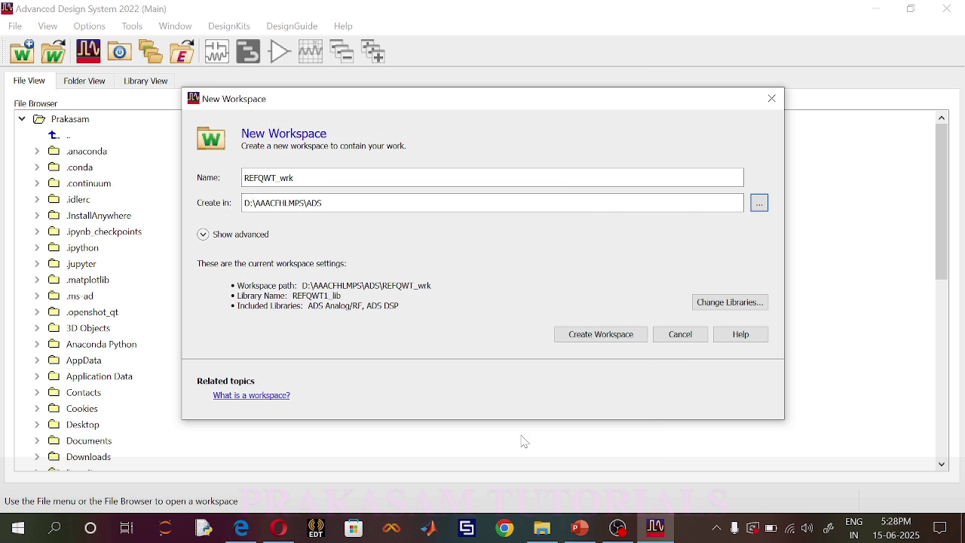
pyautogui.click(602, 335)
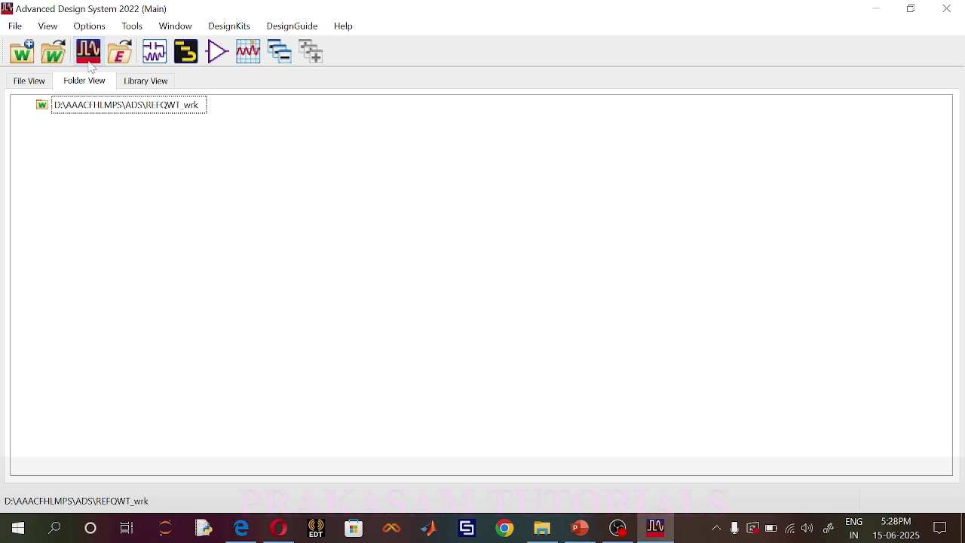
# - Create a new layout for cell_1 using Standard ADS Layers with 0.0001 millimeter resolution, and close the command quick help
pyautogui.click(189, 53)
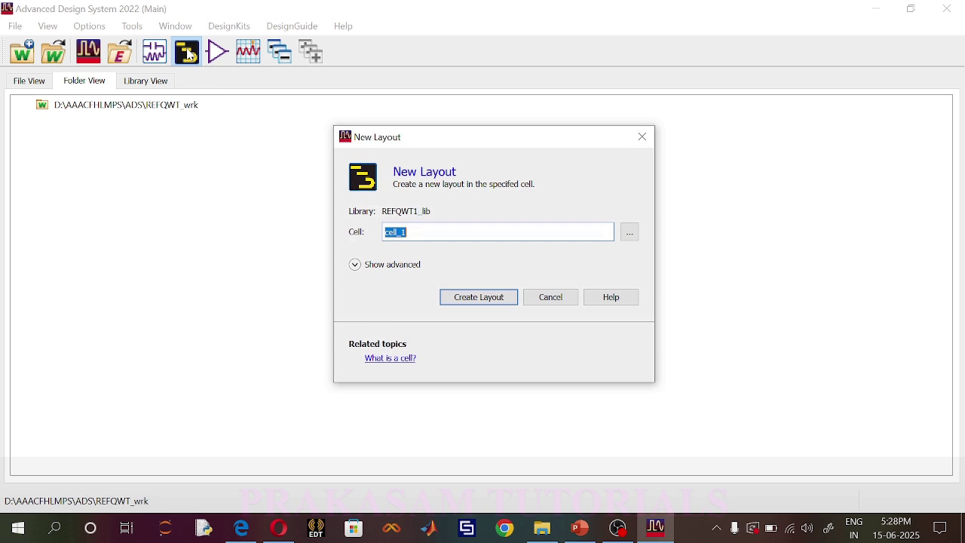
pyautogui.click(463, 297)
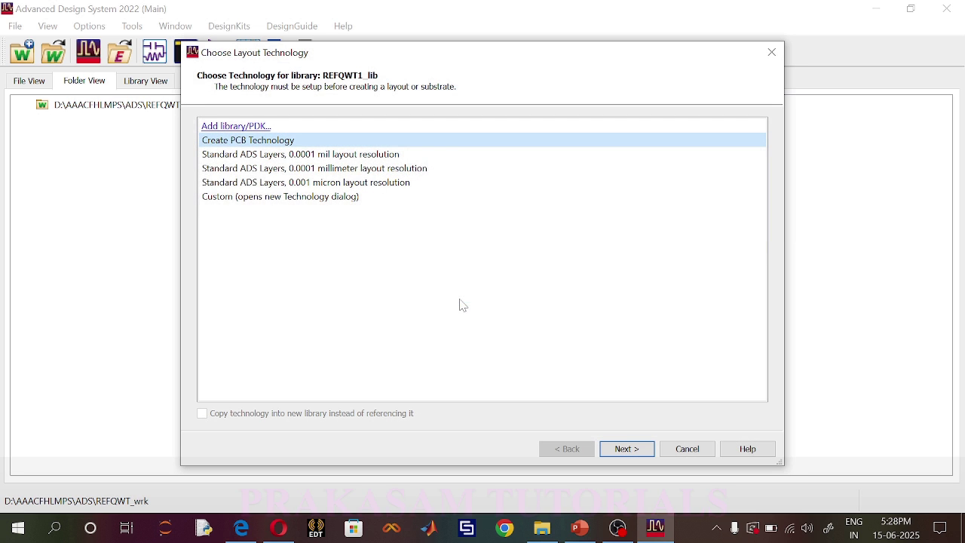
pyautogui.click(356, 169)
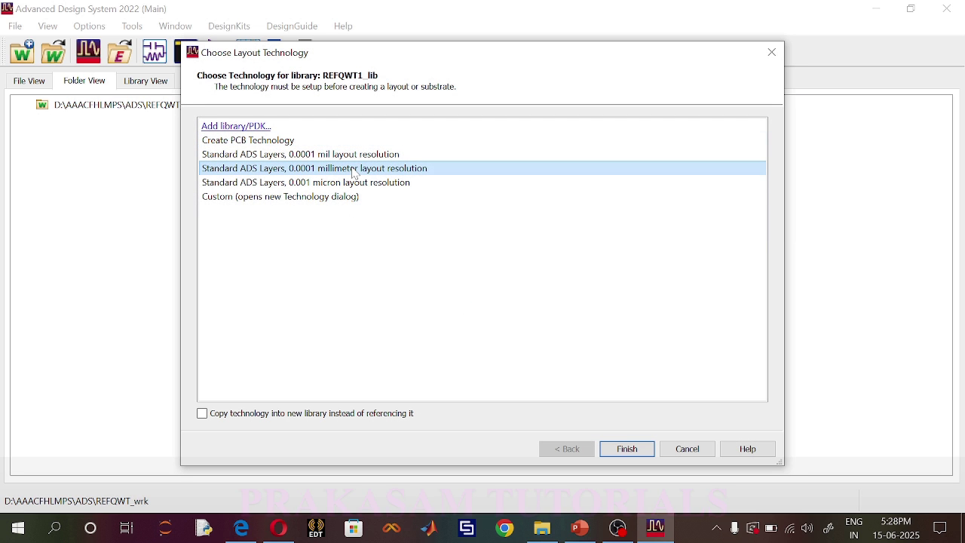
pyautogui.click(629, 450)
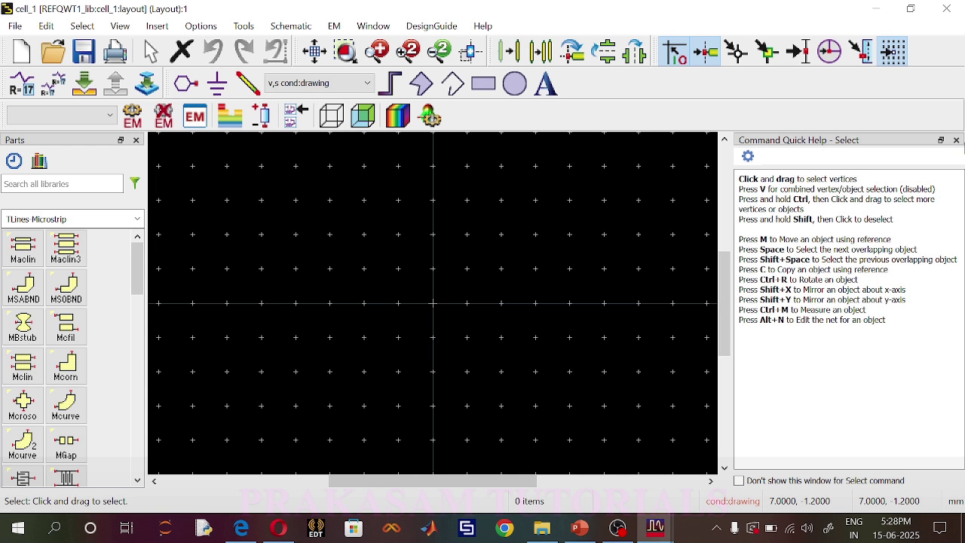
pyautogui.click(956, 140)
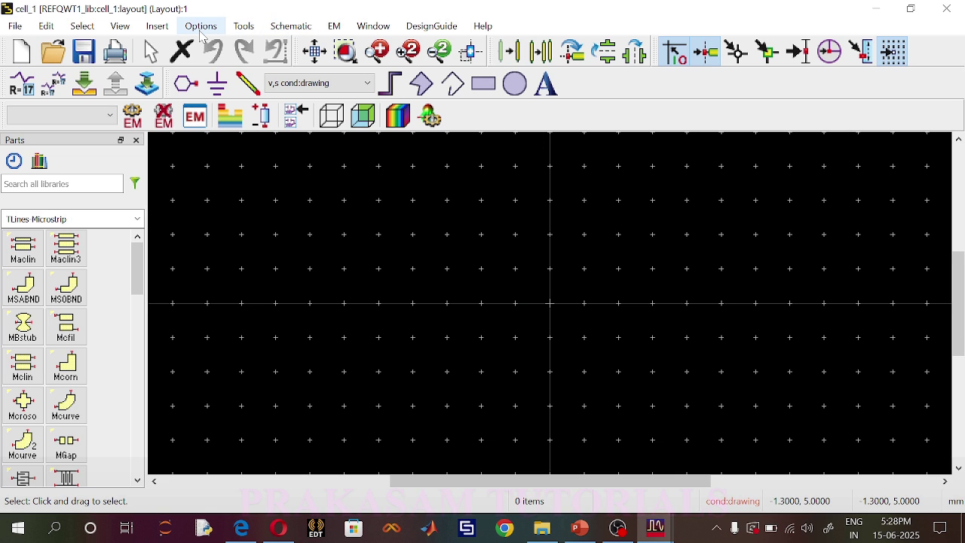
# - Open the schematic view of cell_1 from its layout
pyautogui.click(245, 26)
pyautogui.click(291, 26)
pyautogui.click(301, 42)
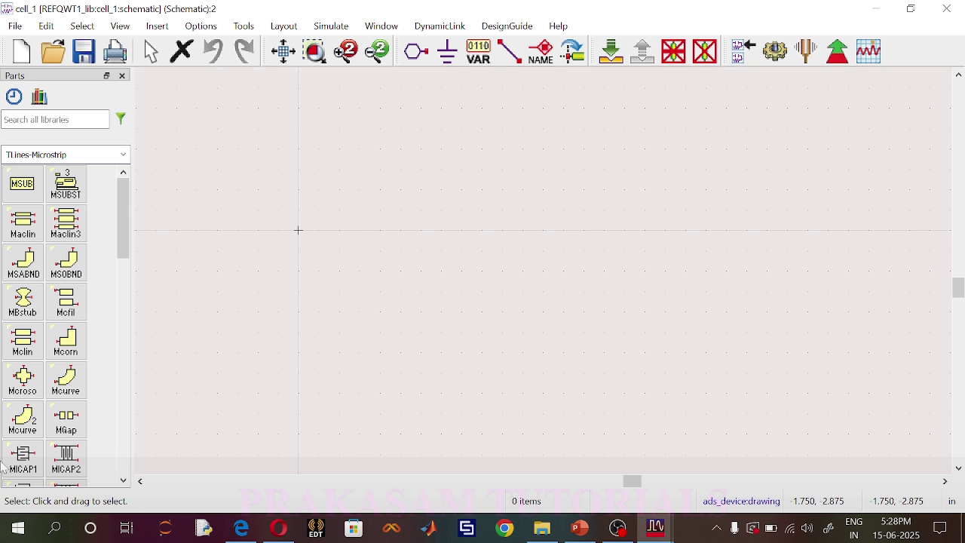
# - Place one MLOC microstrip component at the schematic origin
pyautogui.scroll(-5, 53, 381)
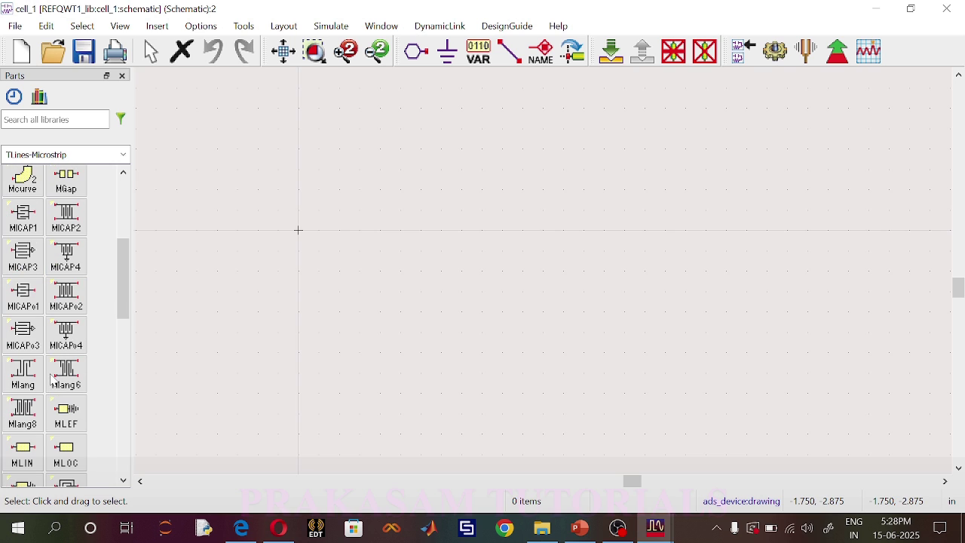
pyautogui.click(67, 452)
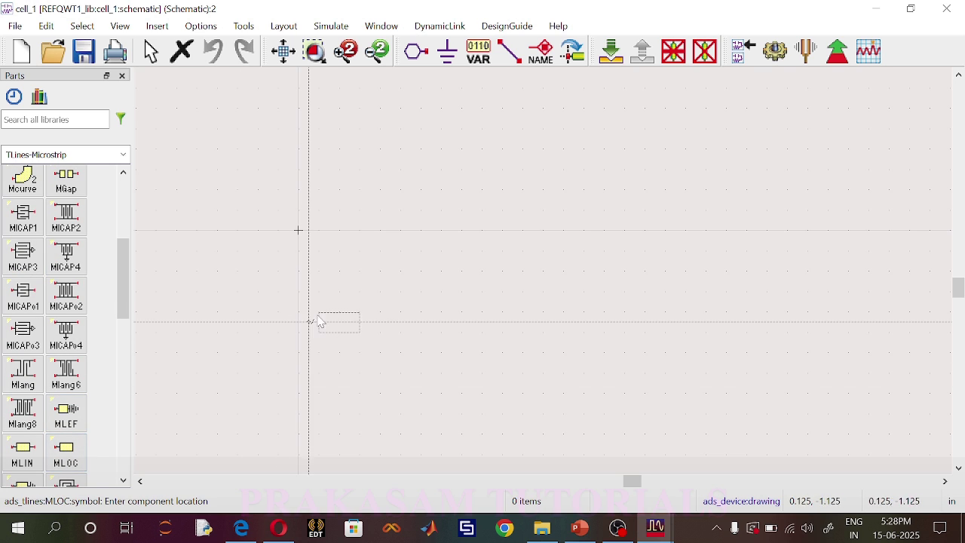
pyautogui.click(300, 230)
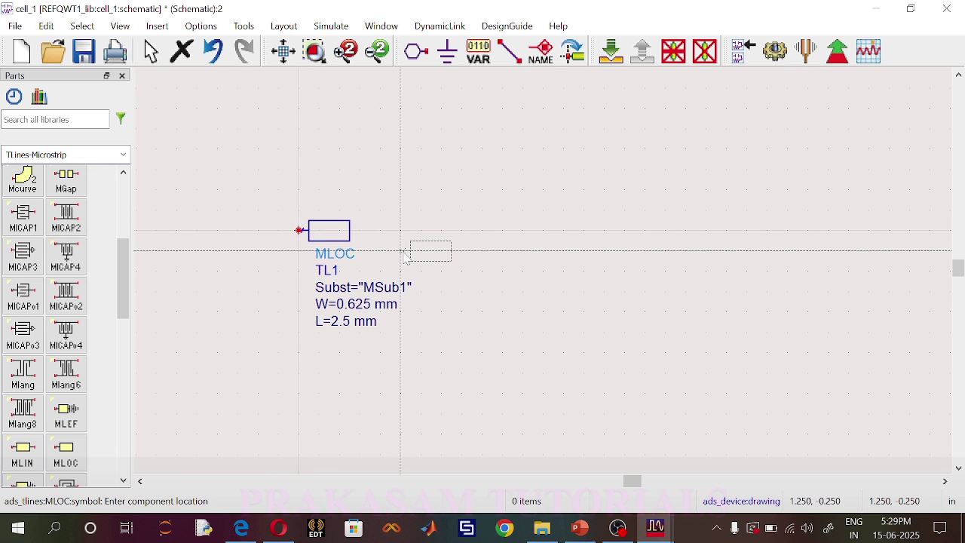
pyautogui.press('Escape')
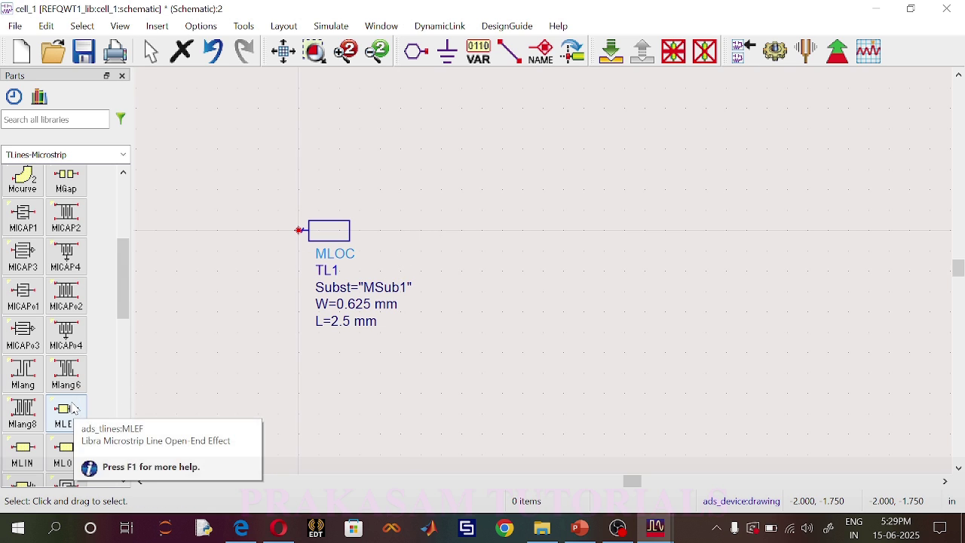
# - Place two MLIN microstrip line components one below the other under the MLOC component
pyautogui.scroll(-2, 79, 411)
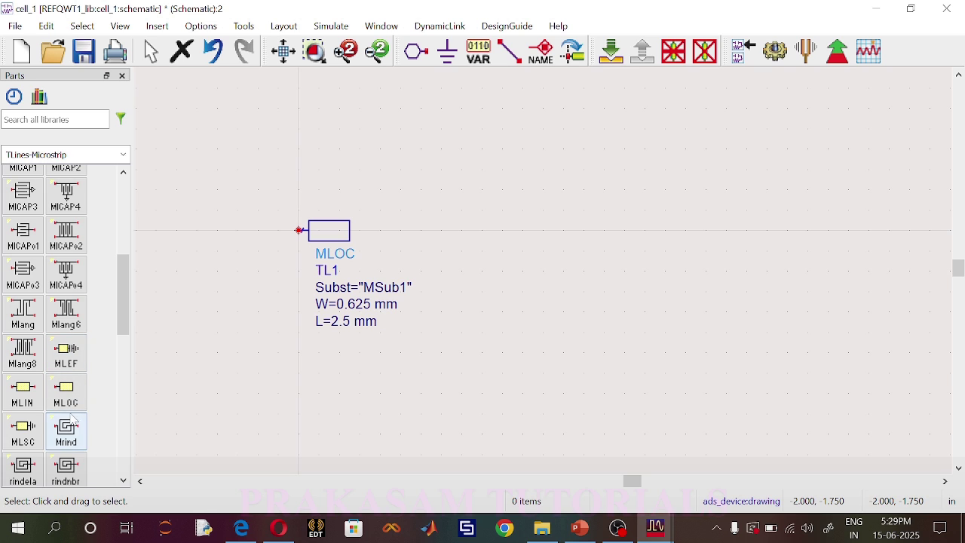
pyautogui.click(28, 392)
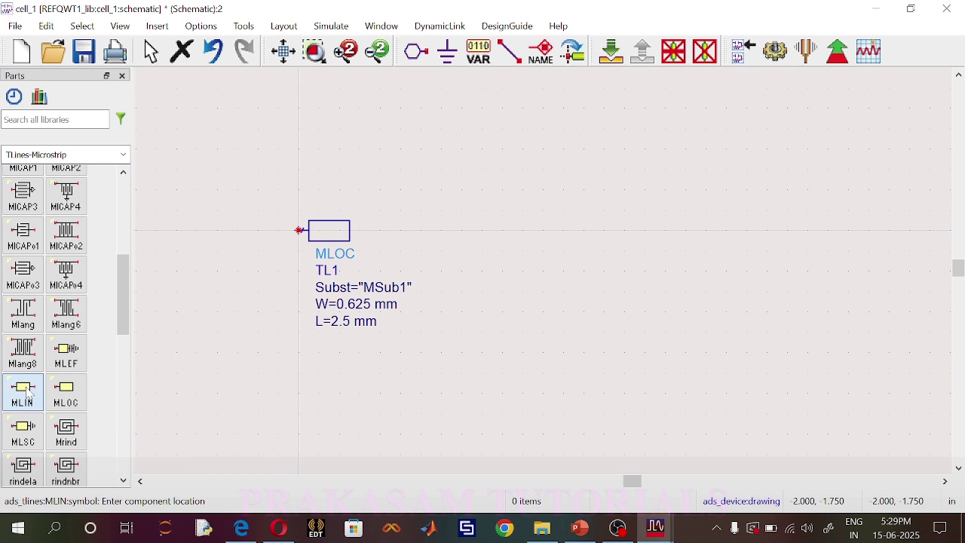
pyautogui.click(301, 337)
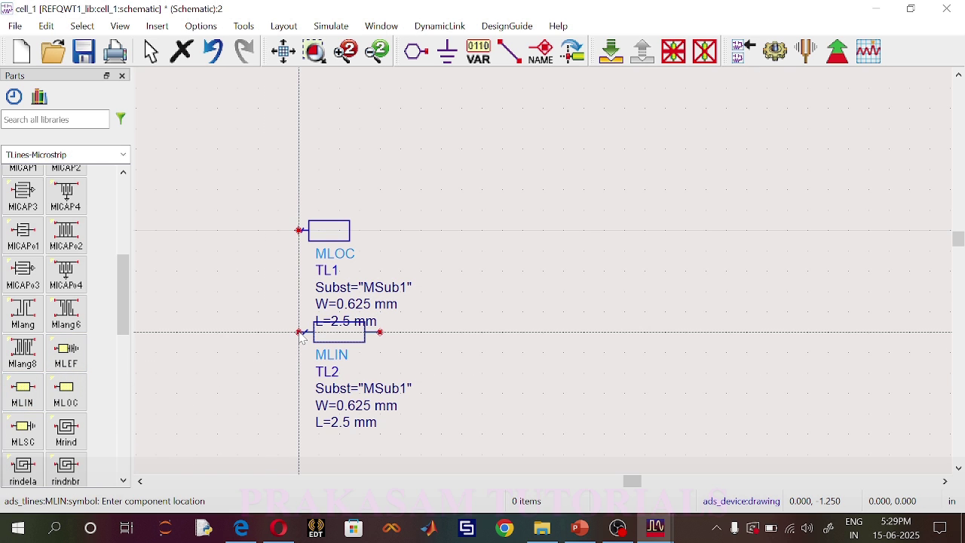
pyautogui.click(301, 425)
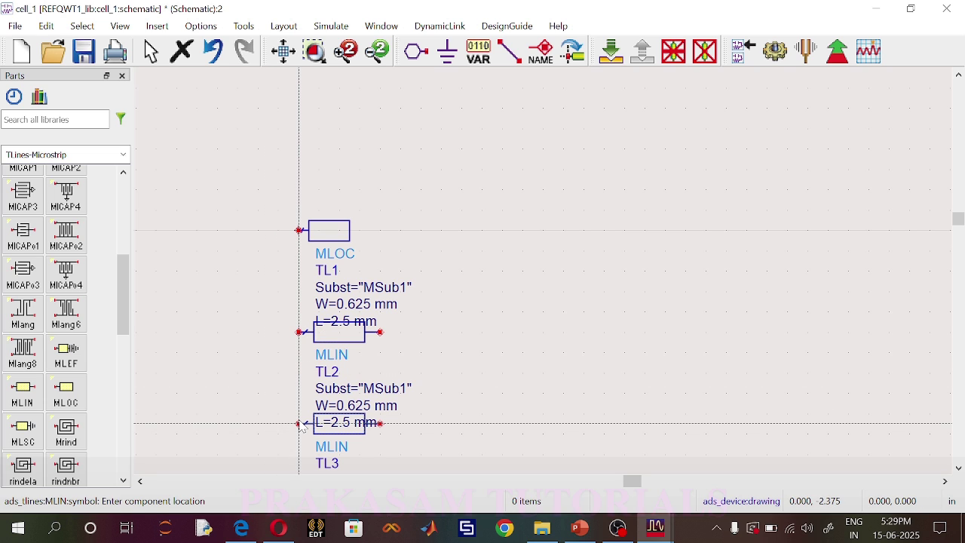
pyautogui.press('Escape')
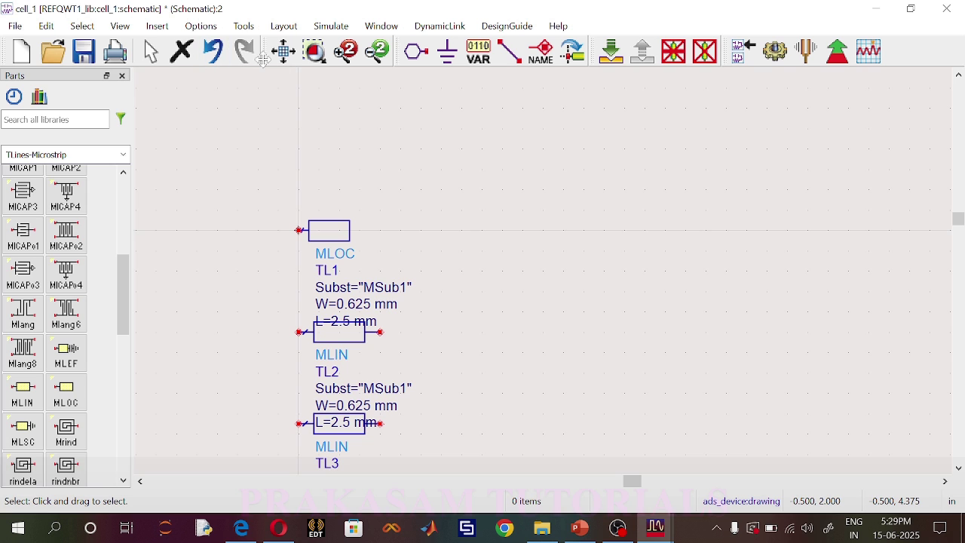
# - Fit the schematic in view and rotate the MLOC component until it stands upright with its pin facing down
pyautogui.click(277, 56)
pyautogui.rightClick(515, 99)
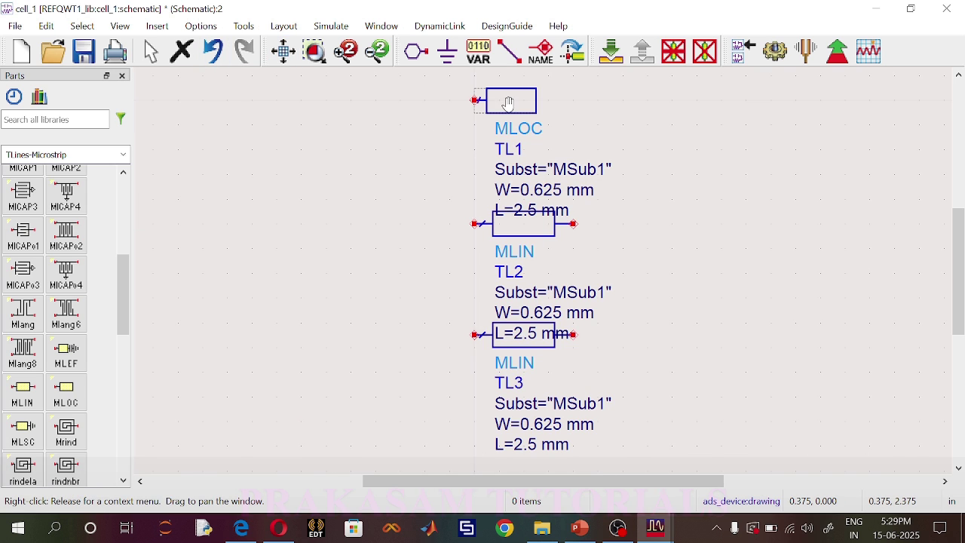
pyautogui.click(573, 51)
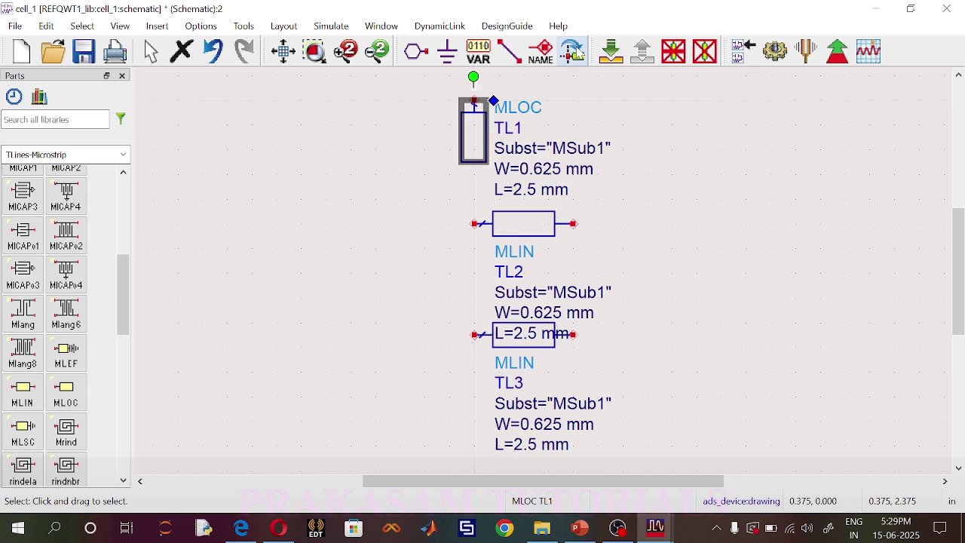
pyautogui.click(573, 51)
pyautogui.click(575, 50)
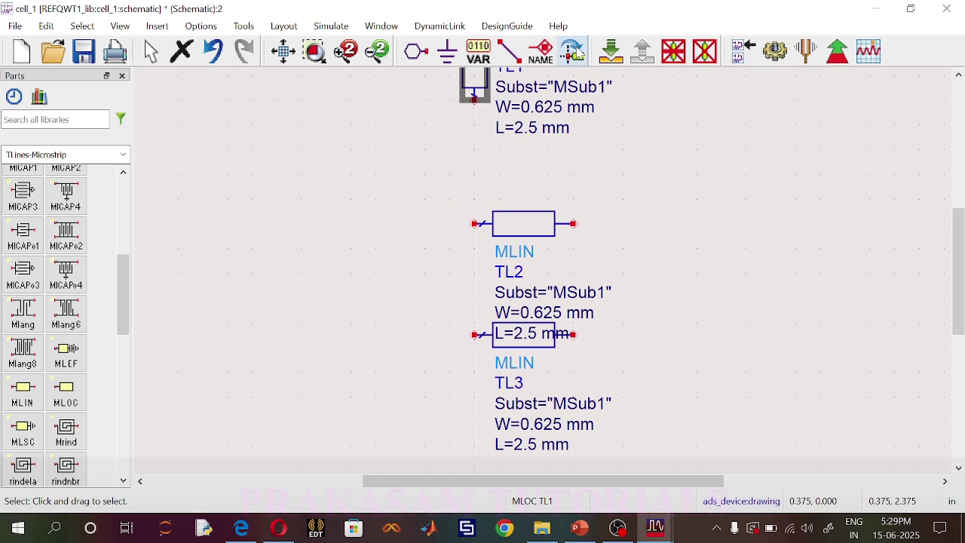
# - Rotate both MLIN components once so that they stand vertically
pyautogui.click(528, 228)
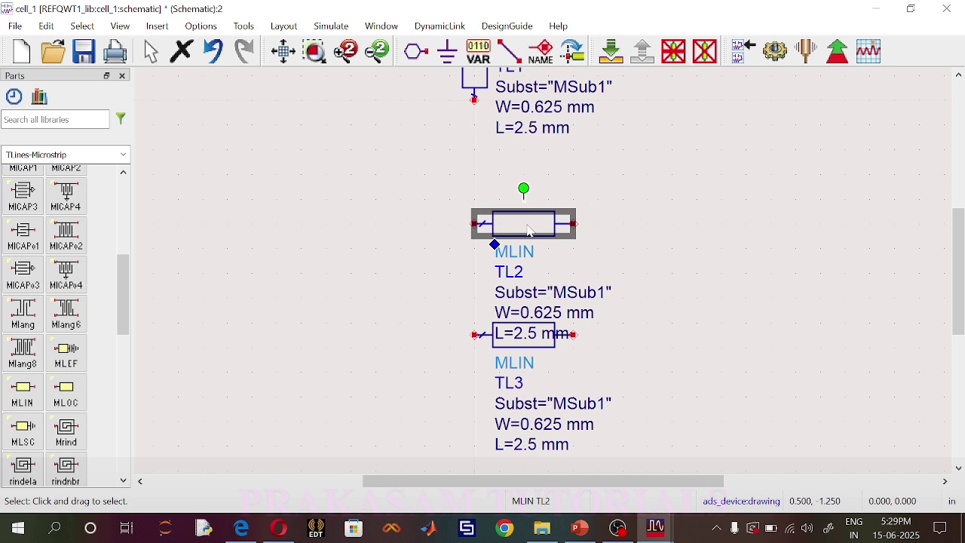
pyautogui.click(573, 51)
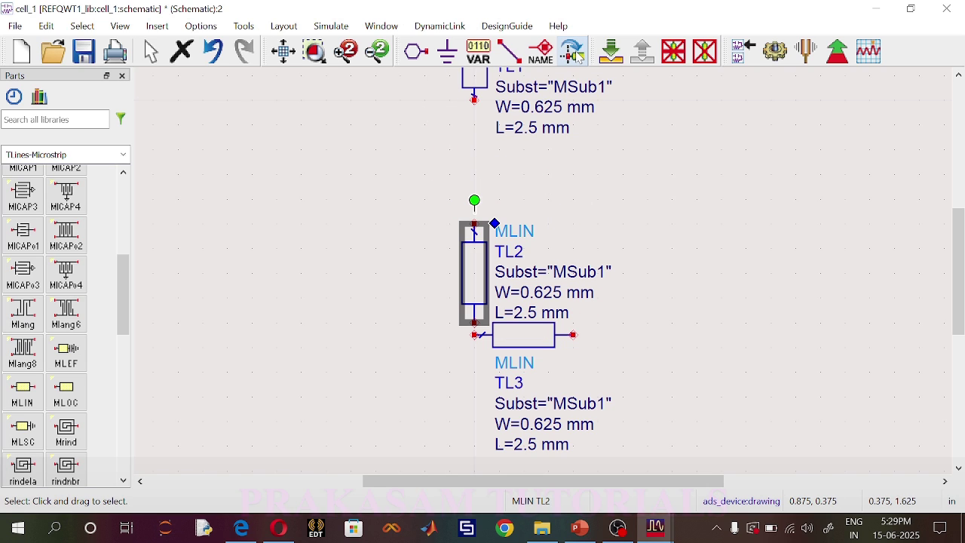
pyautogui.click(532, 335)
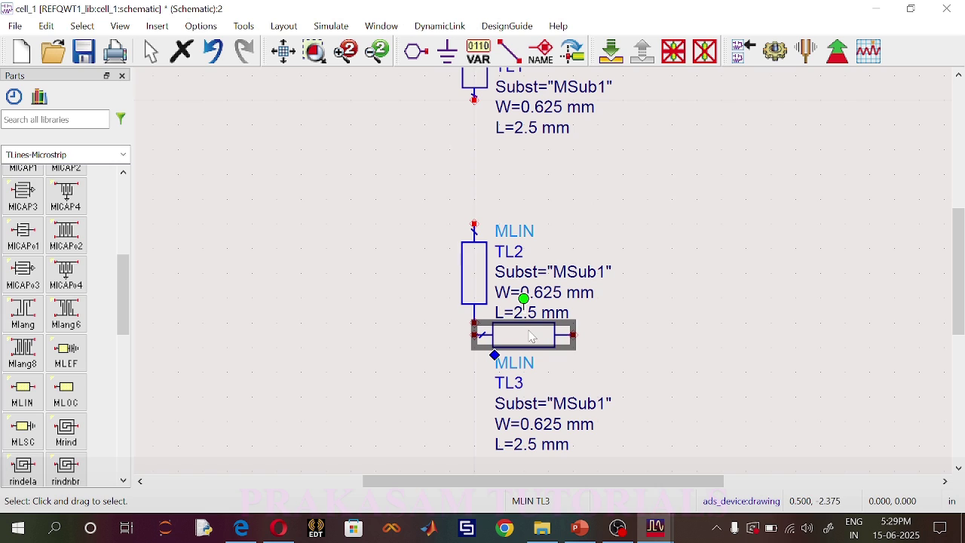
pyautogui.click(575, 53)
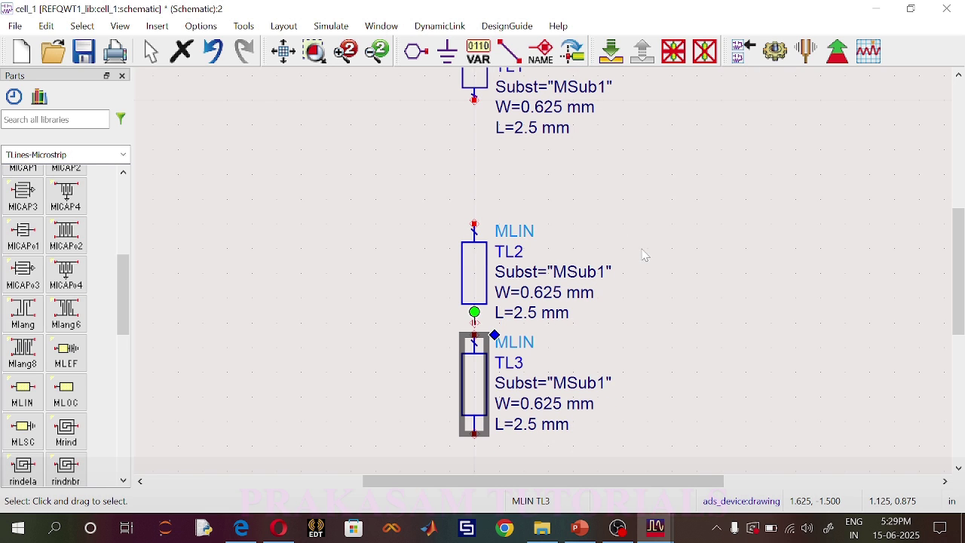
pyautogui.click(671, 254)
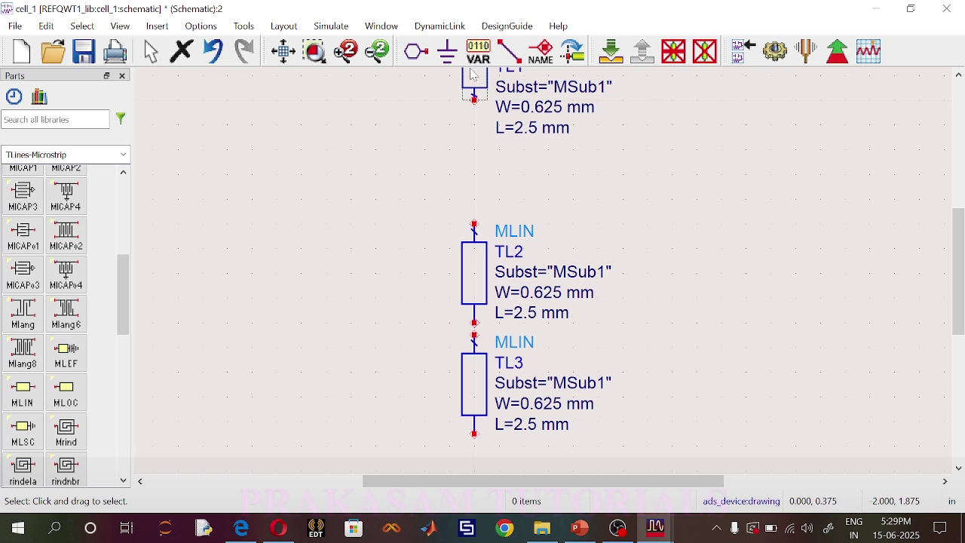
# - Move the MLOC down and the lower MLIN up so their pins connect to the middle MLIN in a vertical chain
pyautogui.moveTo(472, 81); pyautogui.dragTo(473, 205)
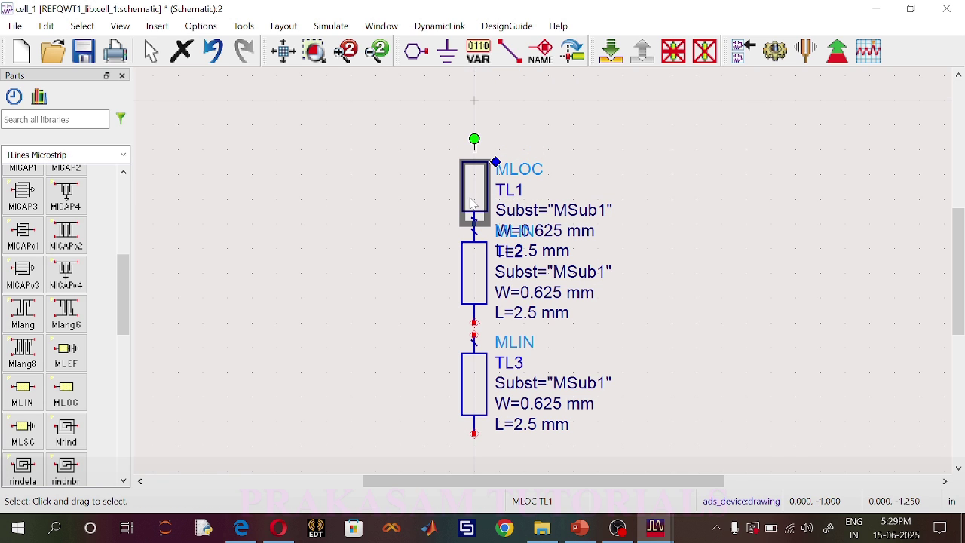
pyautogui.moveTo(477, 371); pyautogui.dragTo(477, 359)
pyautogui.click(618, 275)
# - Move the middle MLIN's parameter text to the left side of its symbol, clear of the MLOC's text
pyautogui.click(501, 225)
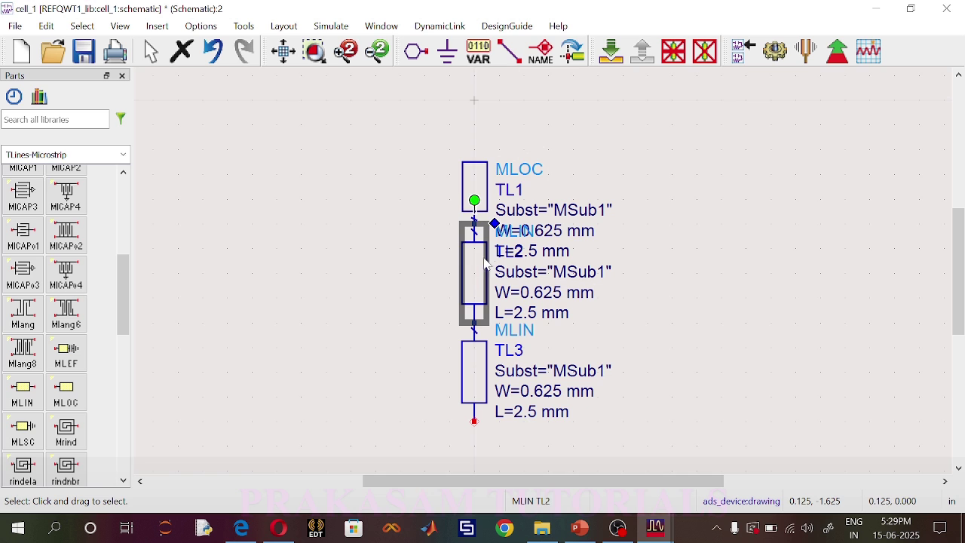
pyautogui.moveTo(501, 227); pyautogui.dragTo(340, 224)
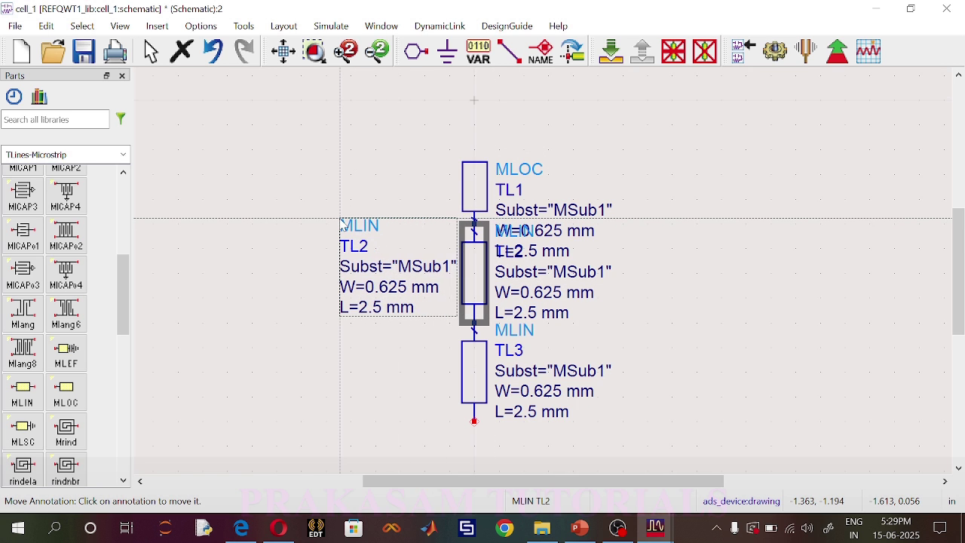
pyautogui.click(340, 220)
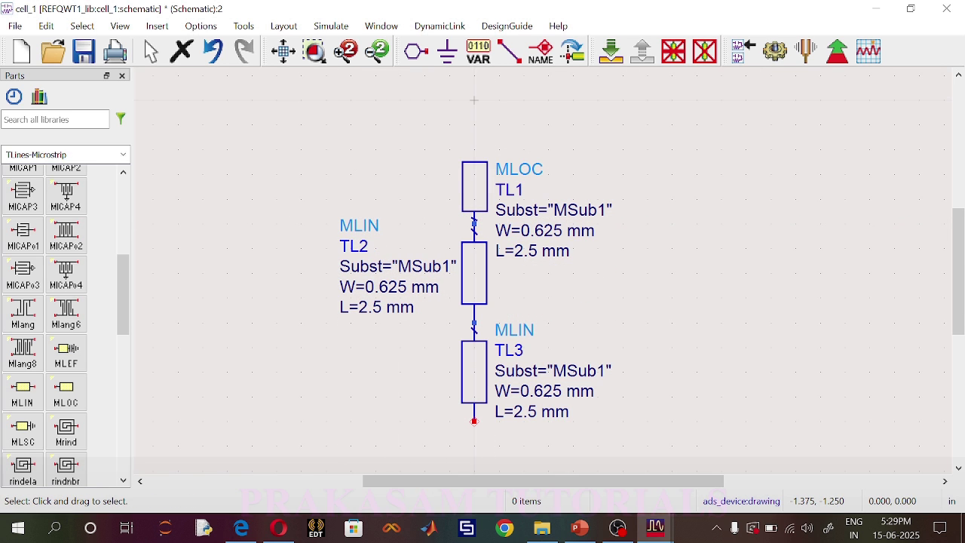
# - Place one pin on the free lower end of the bottom MLIN in the vertical chain
pyautogui.click(680, 267)
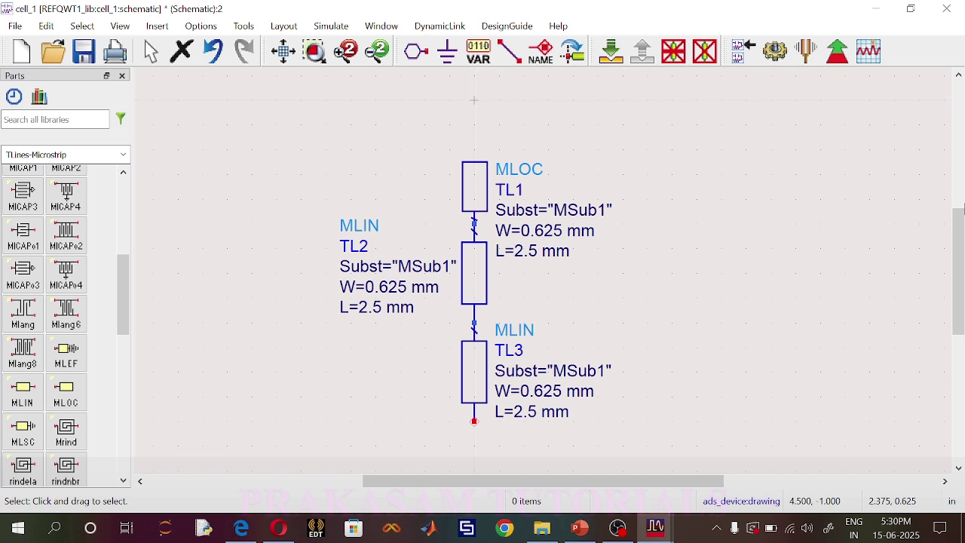
pyautogui.click(415, 50)
pyautogui.click(464, 430)
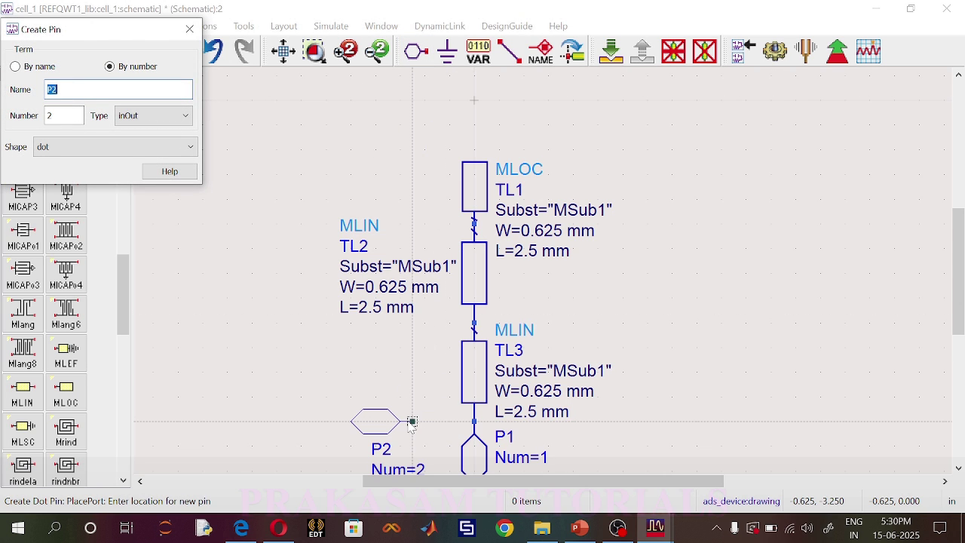
pyautogui.press('Escape')
pyautogui.click(282, 50)
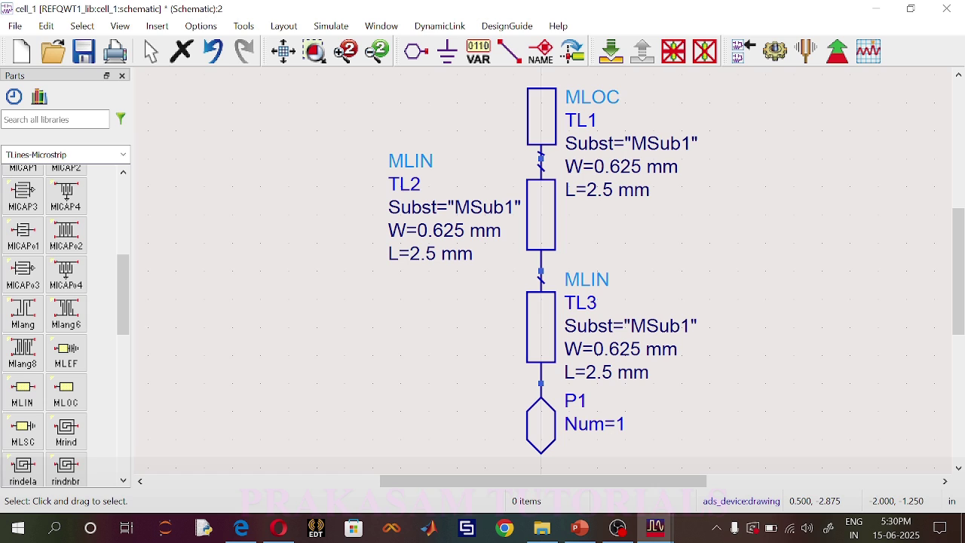
# - Set the MLOC stub's width to 38.03 mm and its length to 29 mm
pyautogui.click(625, 168)
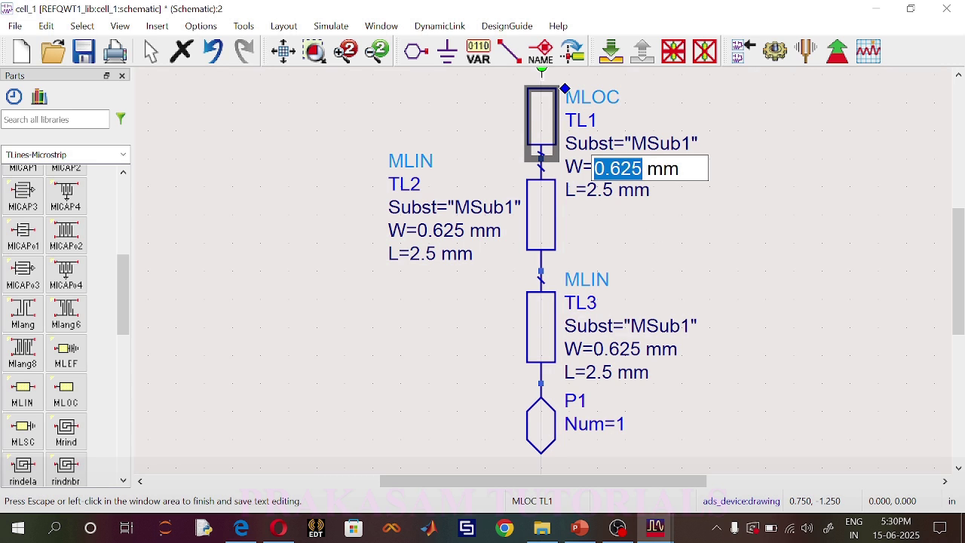
pyautogui.write('38.03')
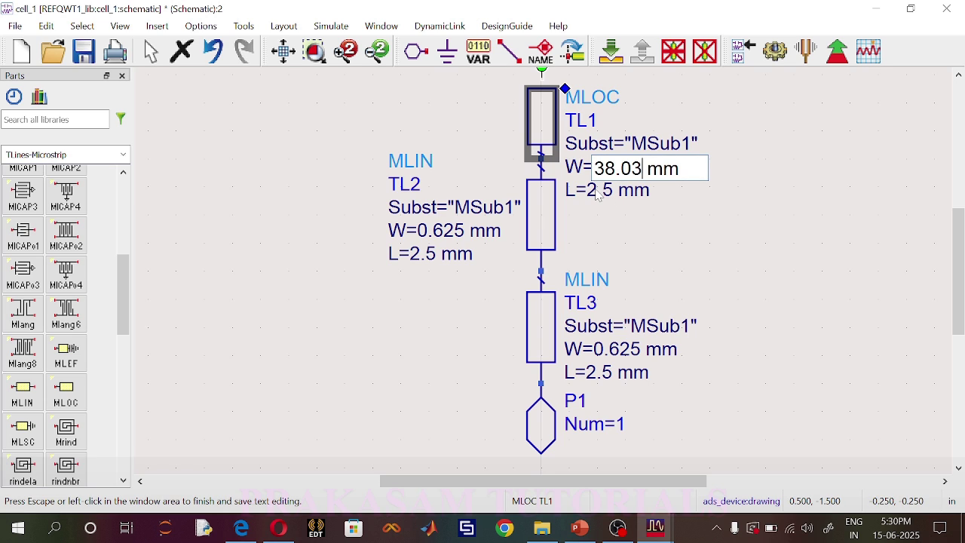
pyautogui.press('Escape')
pyautogui.click(607, 191)
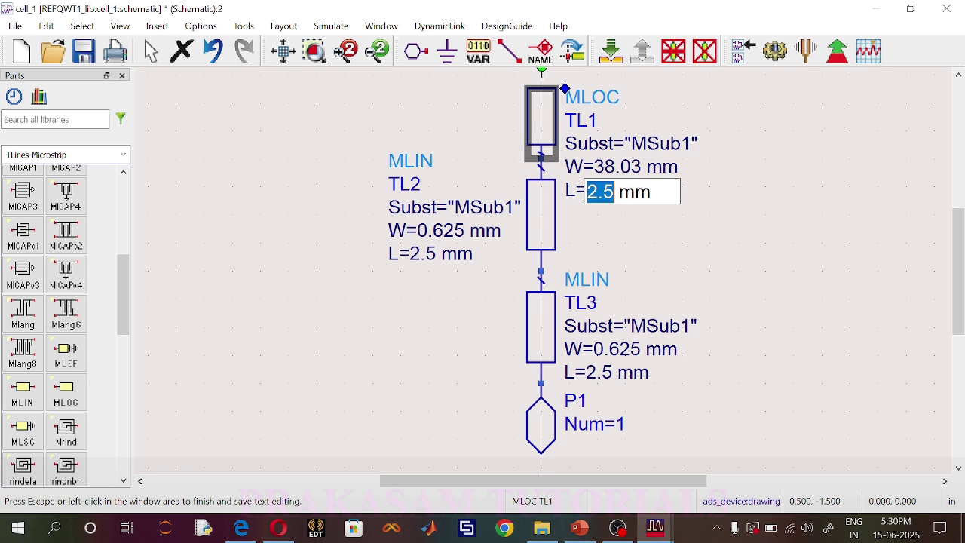
pyautogui.write('29')
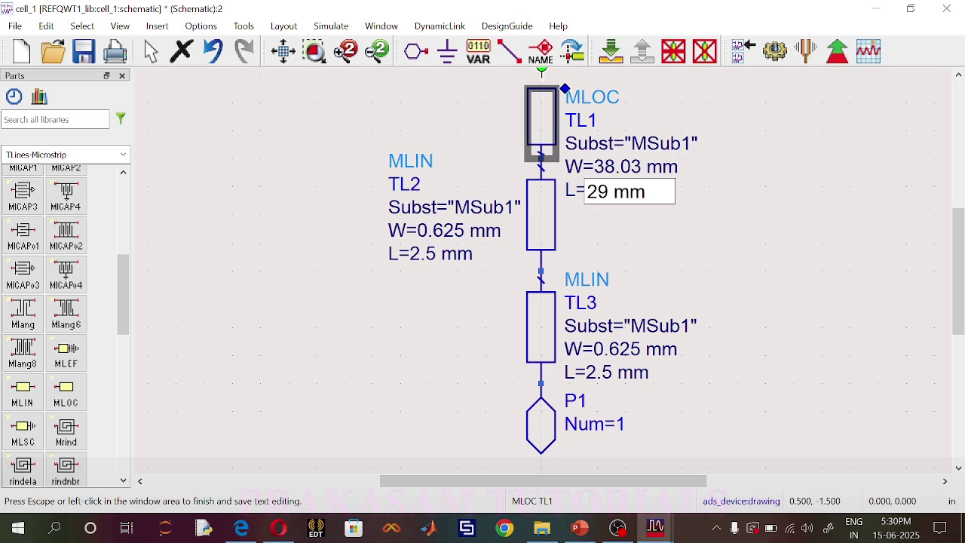
pyautogui.click(644, 237)
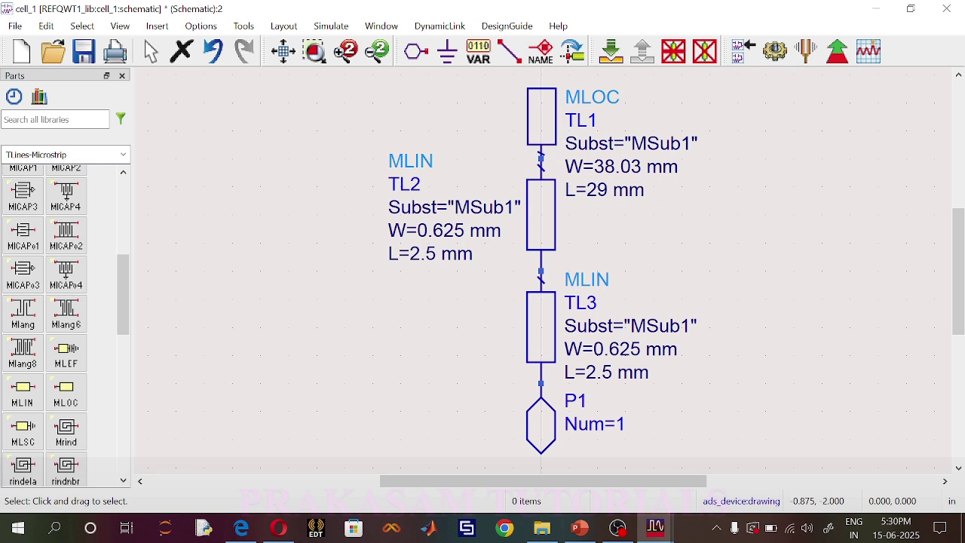
# - Set the middle MLIN's width to 0.723 mm and its length to 17.12 mm
pyautogui.click(441, 231)
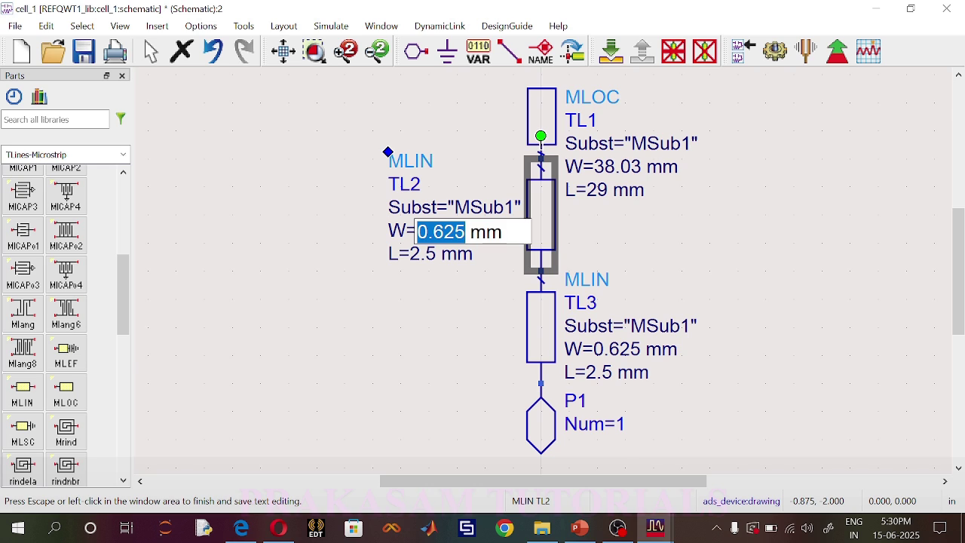
pyautogui.write('0.7')
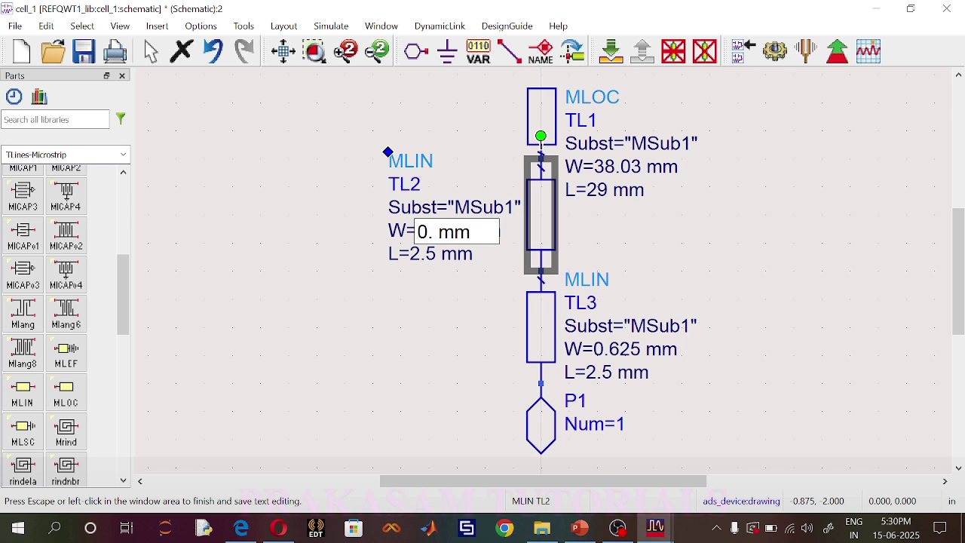
pyautogui.write('2')
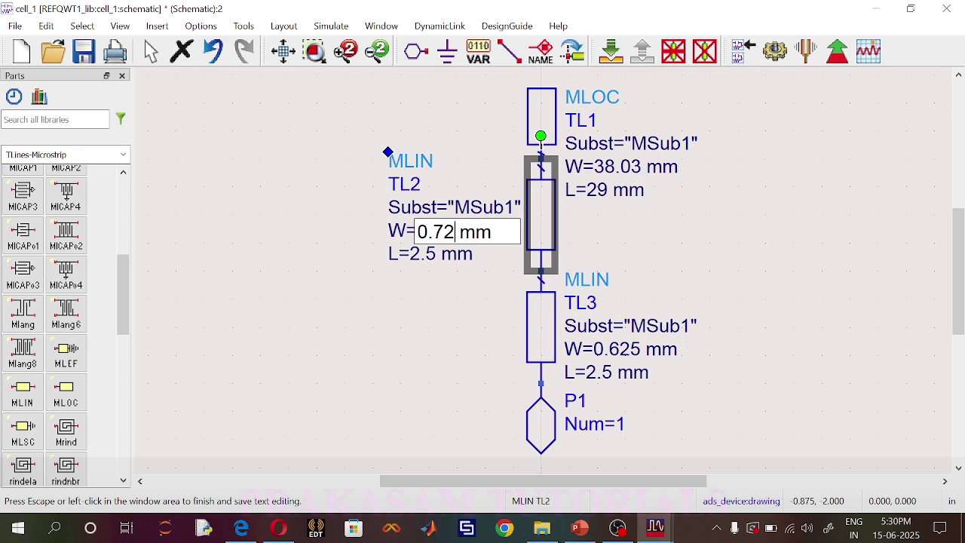
pyautogui.write('3')
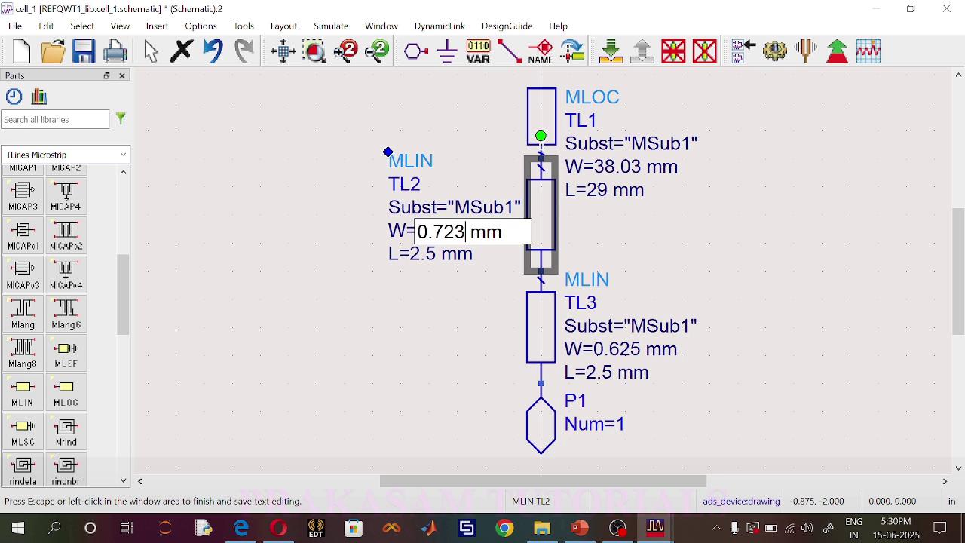
pyautogui.click(429, 263)
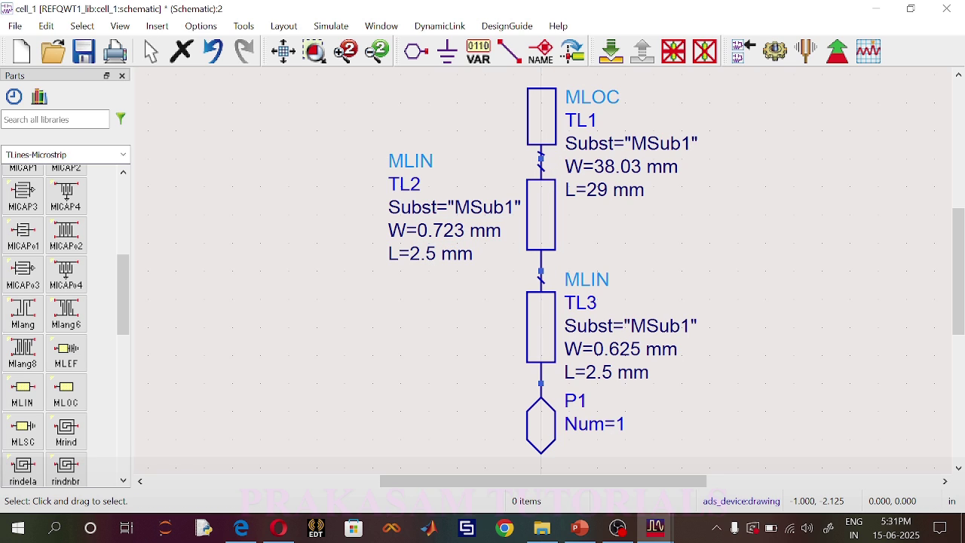
pyautogui.click(431, 257)
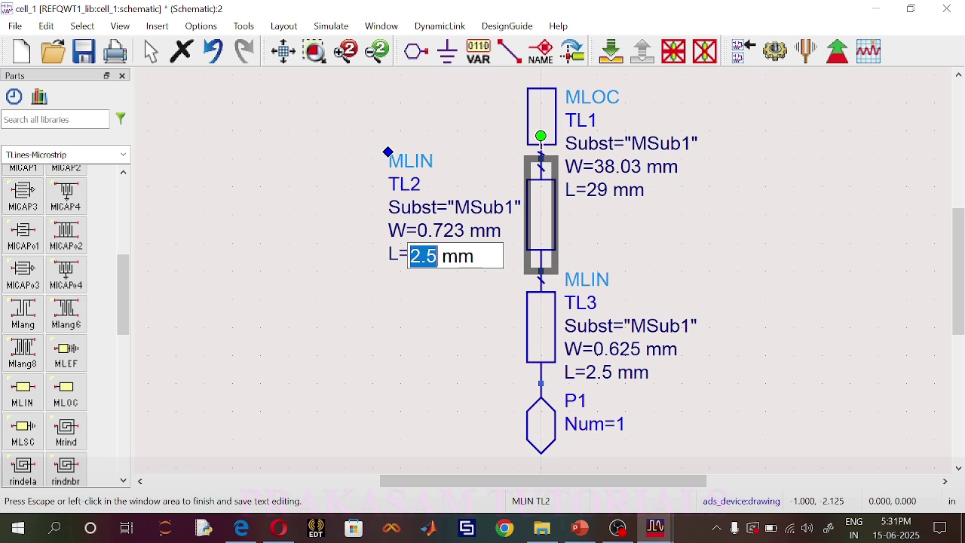
pyautogui.write('17')
pyautogui.write('.12')
pyautogui.click(647, 243)
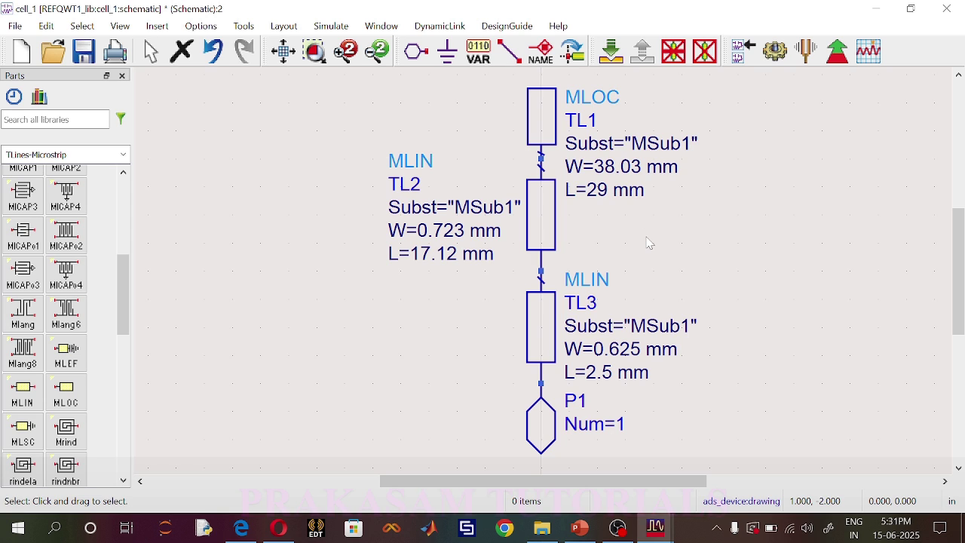
# - Set the bottom MLIN's width to 3.059 mm and its length to 34.24 mm
pyautogui.click(612, 350)
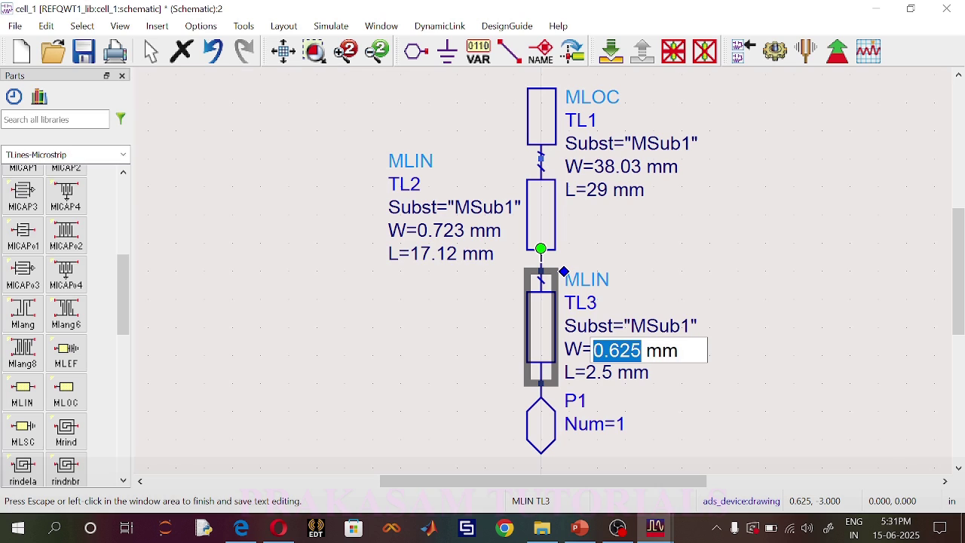
pyautogui.write('3.')
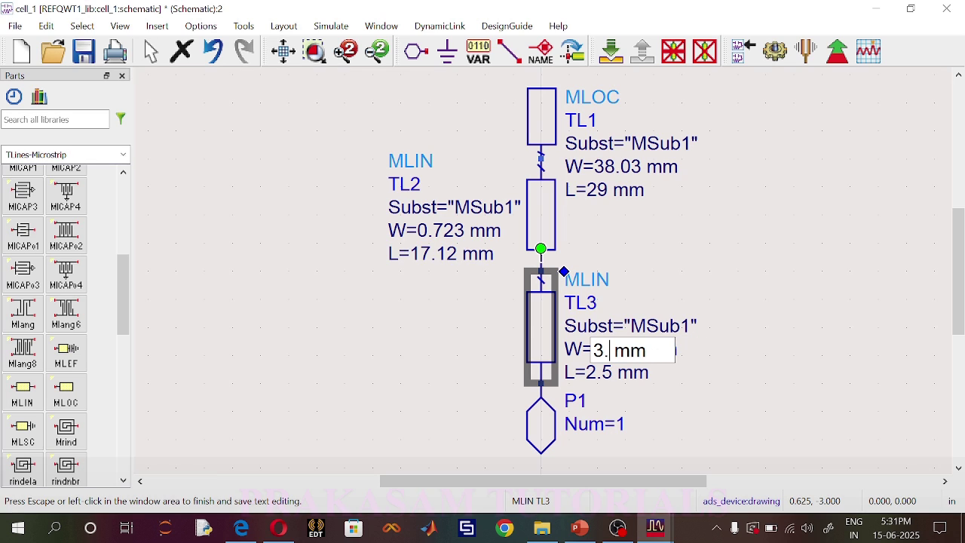
pyautogui.write('05')
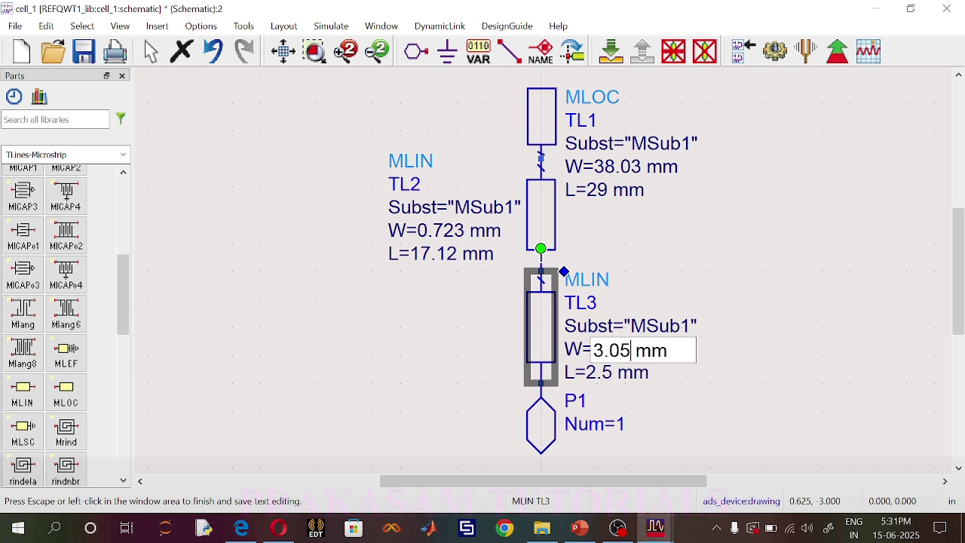
pyautogui.write('9')
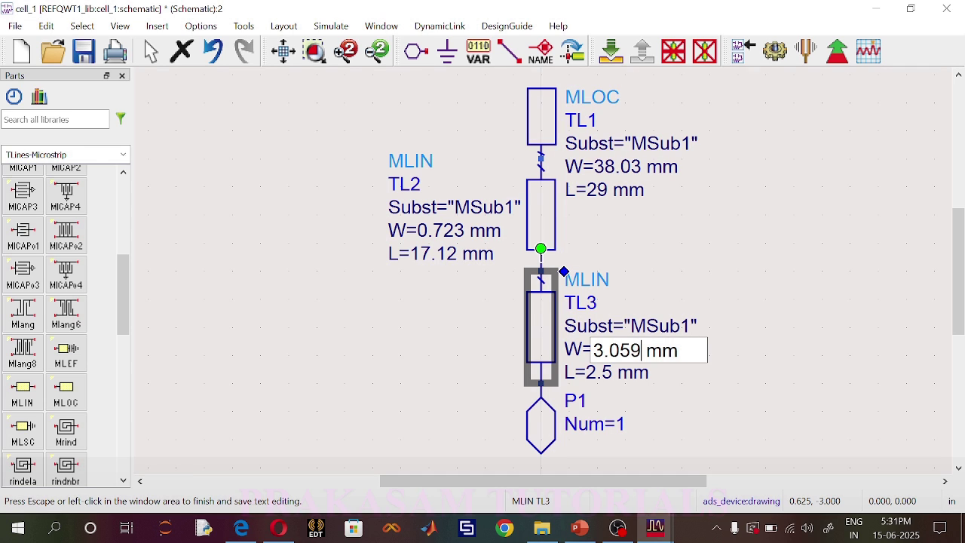
pyautogui.click(636, 397)
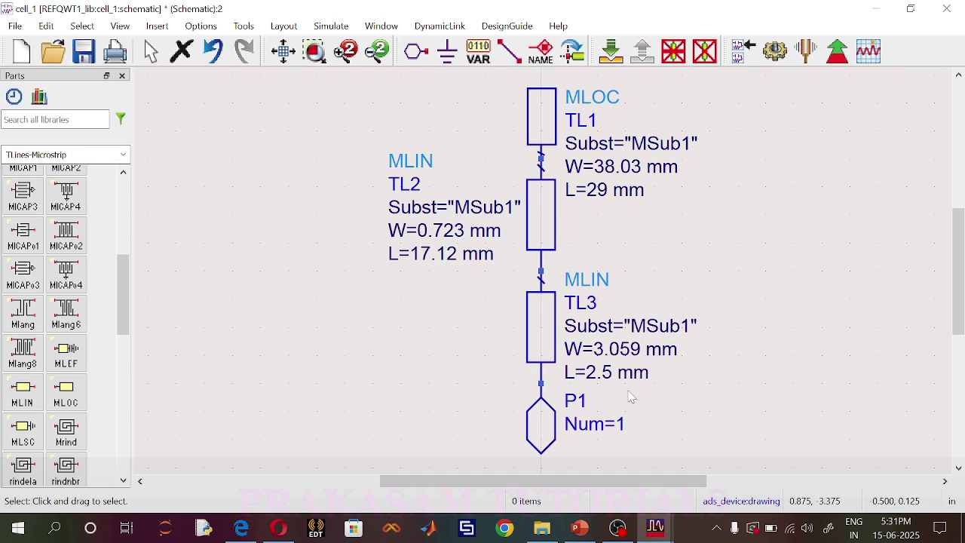
pyautogui.click(600, 372)
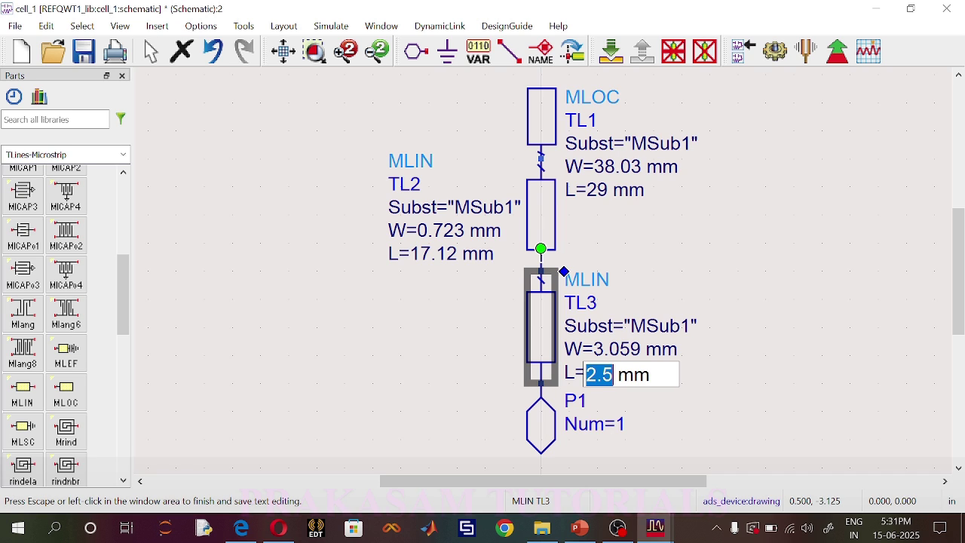
pyautogui.write('34')
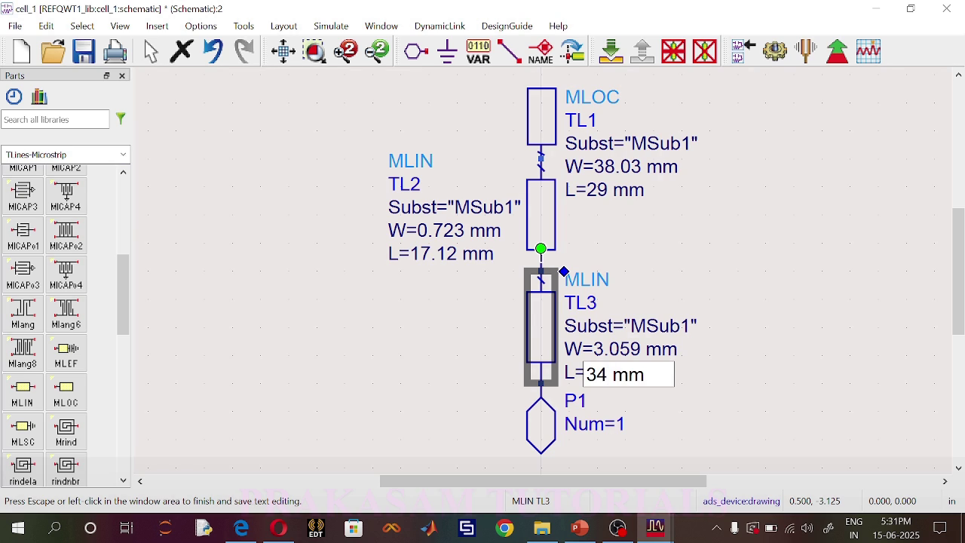
pyautogui.write('.24')
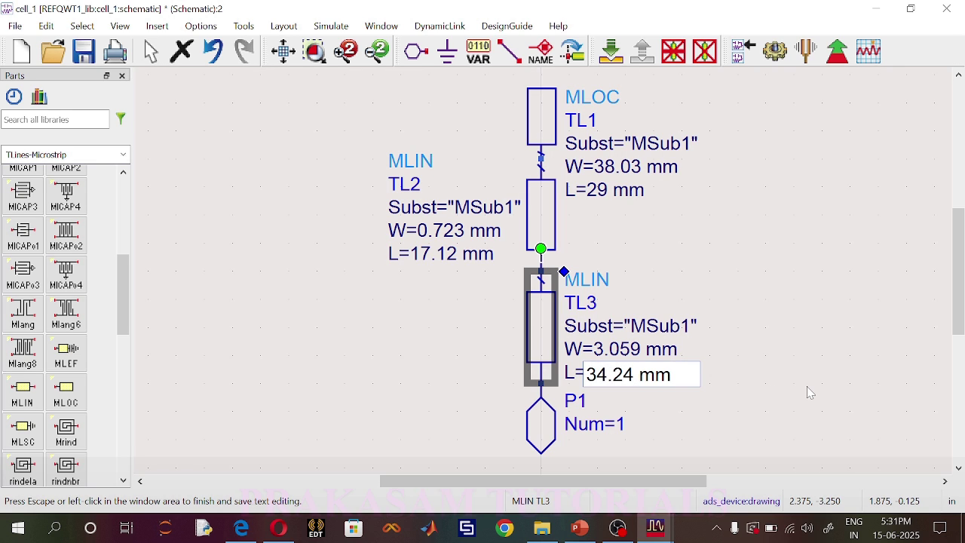
pyautogui.click(804, 363)
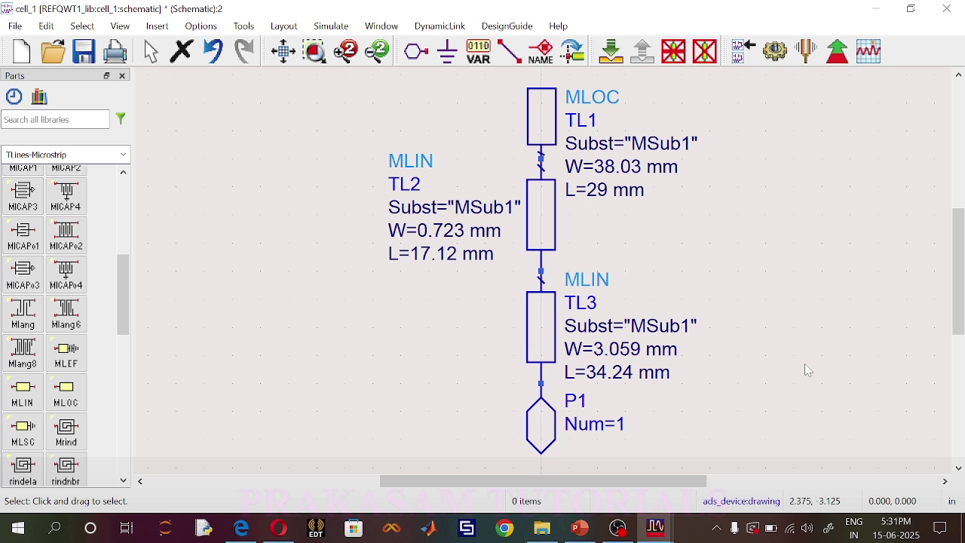
# - Generate the layout of cell_1 from the schematic, synchronizing the entire design
pyautogui.click(291, 29)
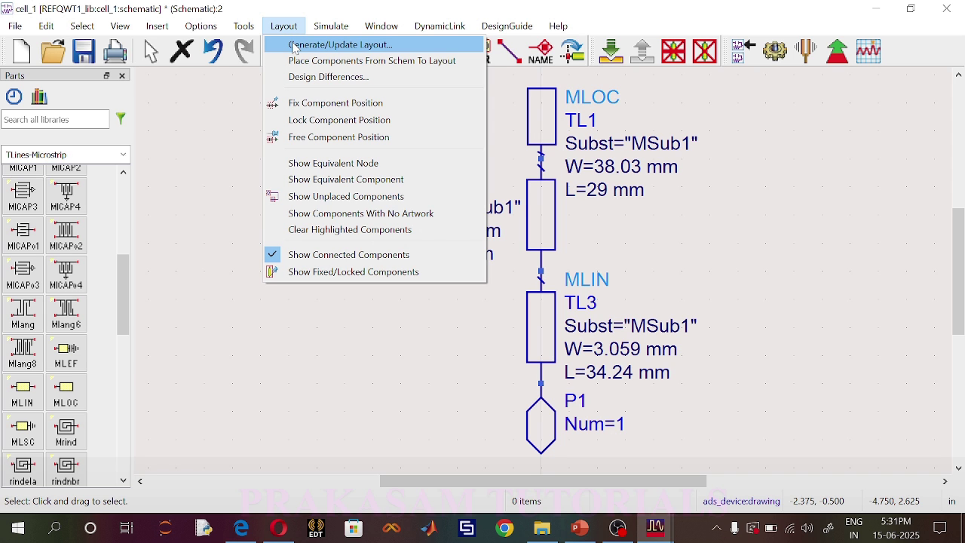
pyautogui.click(294, 46)
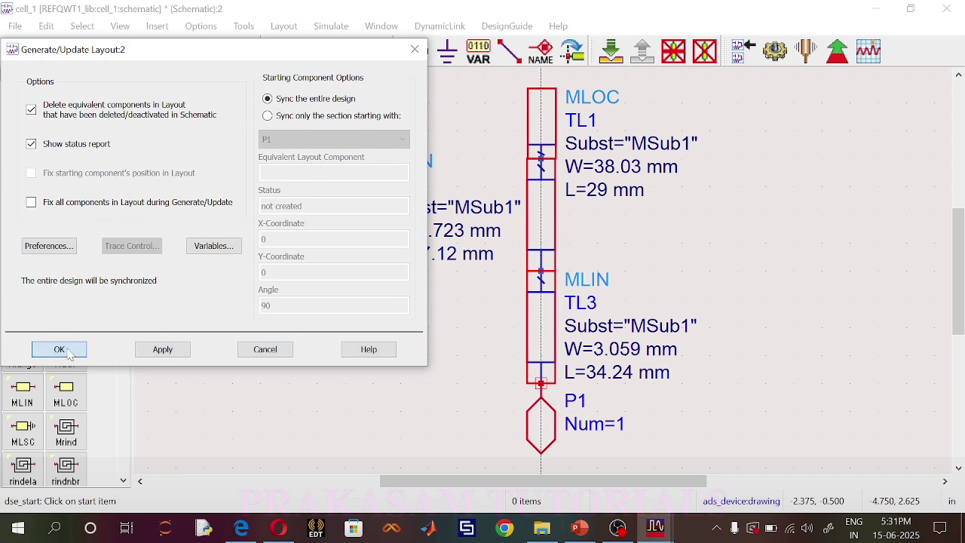
pyautogui.click(60, 349)
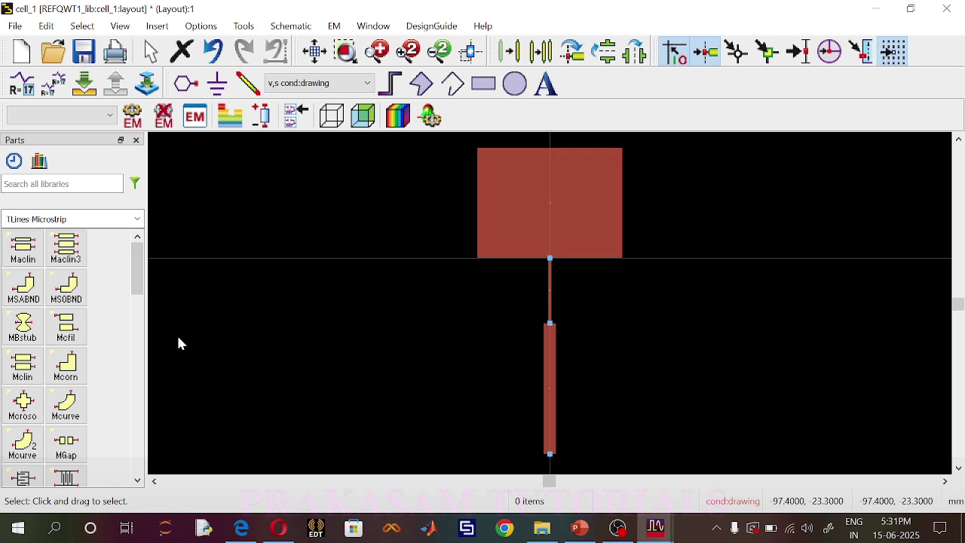
# - Open the substrate editor from the layout and create the new substrate substrate1
pyautogui.click(230, 124)
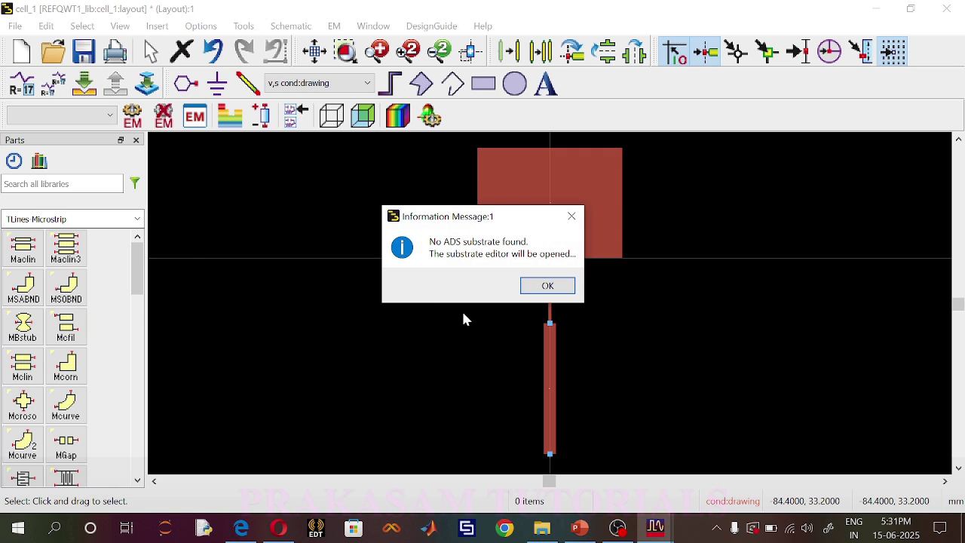
pyautogui.click(536, 286)
pyautogui.click(444, 325)
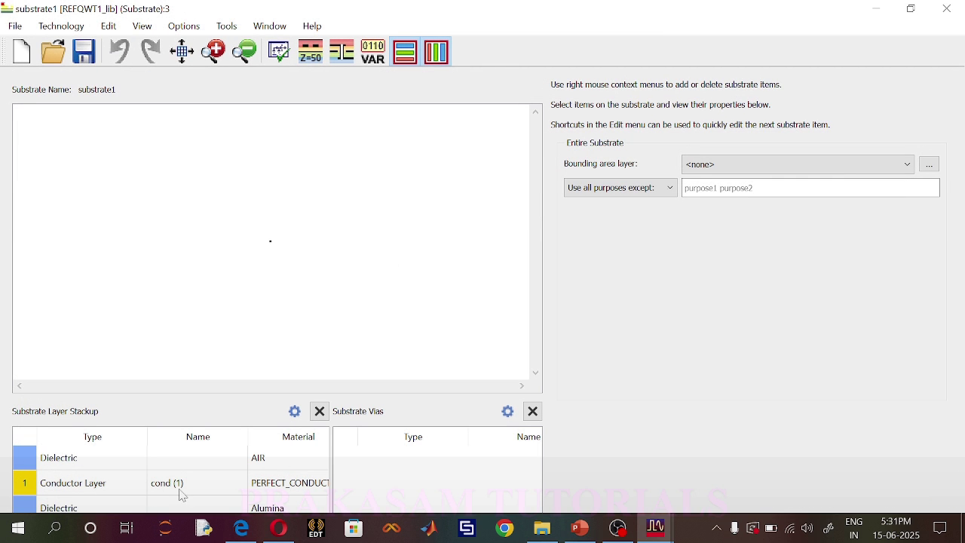
# - Set the dielectric below the cond layer to 1.6 millimeter thickness and FR_4_Core material
pyautogui.click(113, 507)
pyautogui.doubleClick(611, 209)
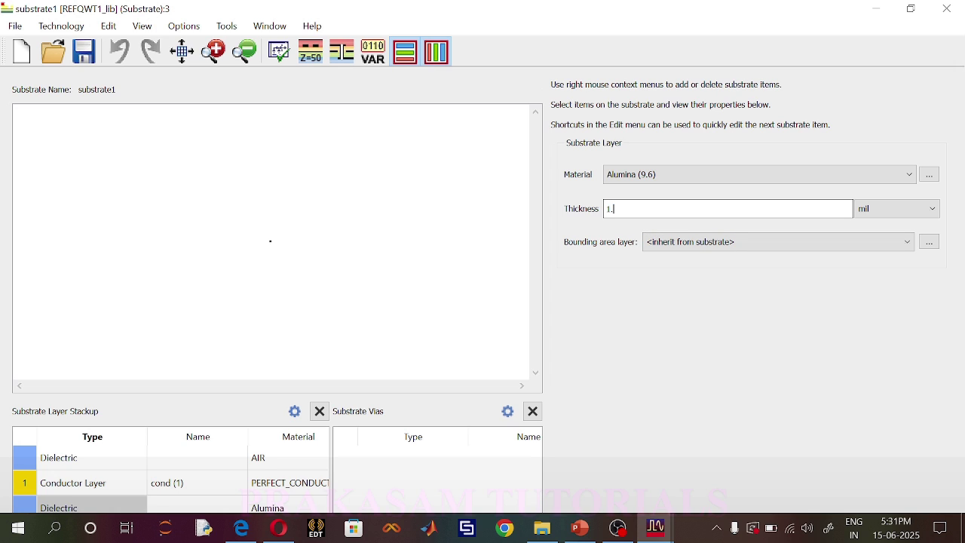
pyautogui.write('1.6')
pyautogui.click(871, 204)
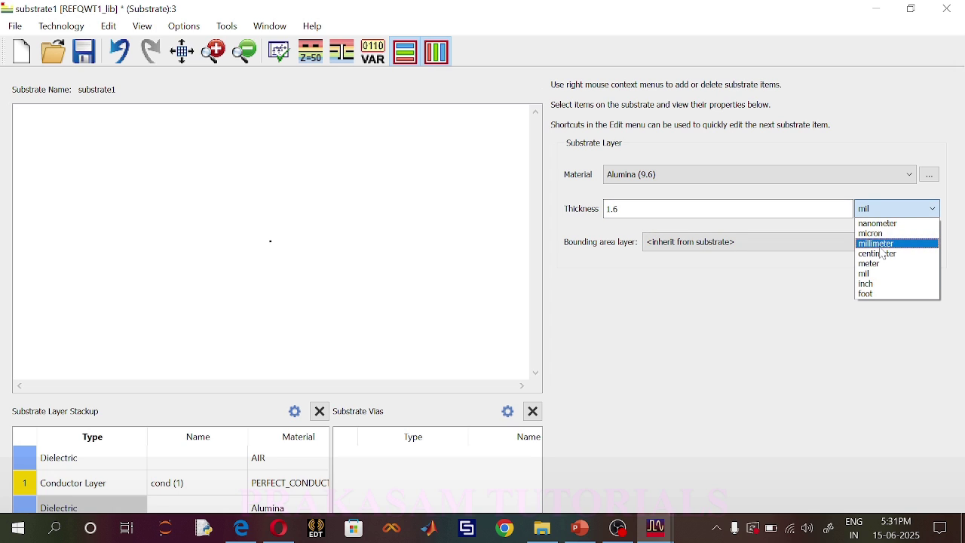
pyautogui.click(880, 243)
pyautogui.click(898, 178)
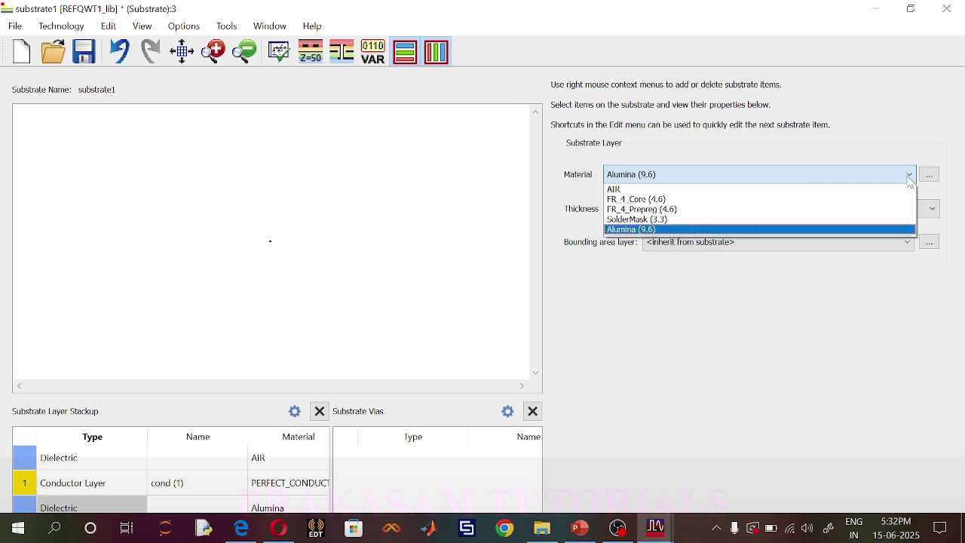
pyautogui.click(766, 199)
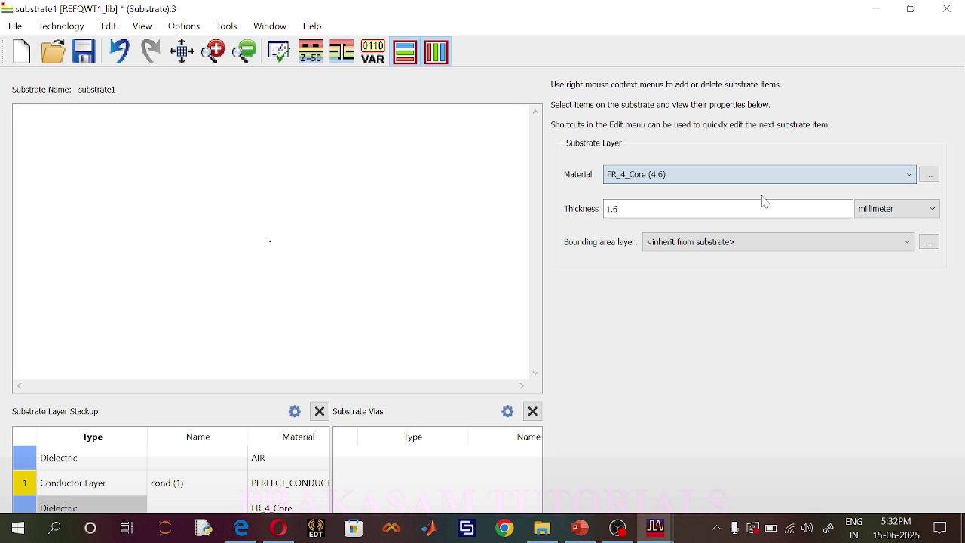
# - Set FR_4_Core's real permittivity to 4.4 and TanD to 0.001, and save and close substrate1
pyautogui.click(930, 175)
pyautogui.click(279, 237)
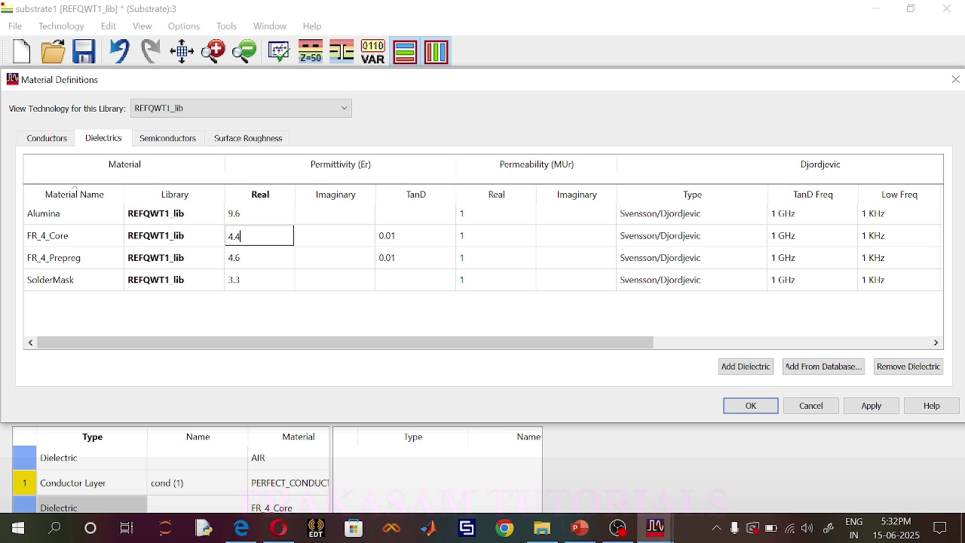
pyautogui.doubleClick(429, 235)
pyautogui.click(390, 236)
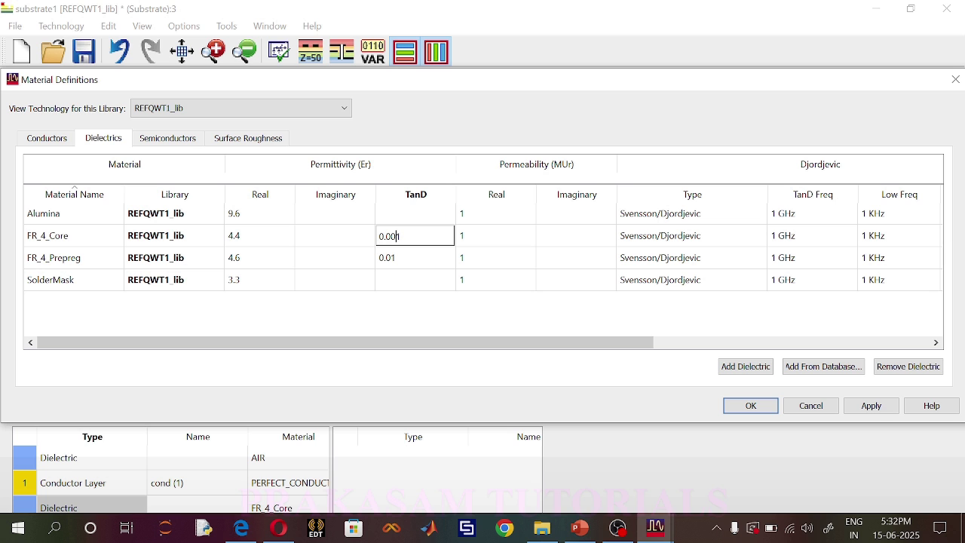
pyautogui.click(726, 407)
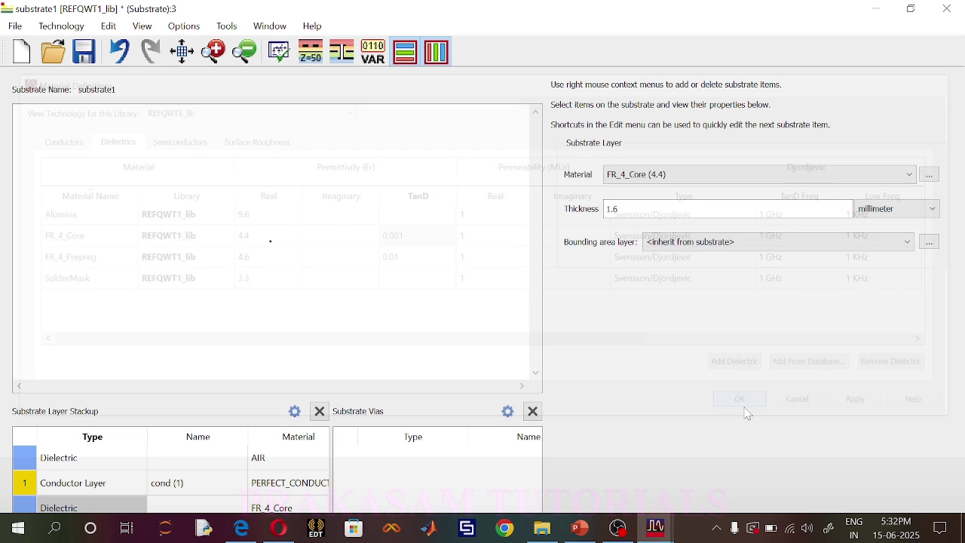
pyautogui.click(80, 52)
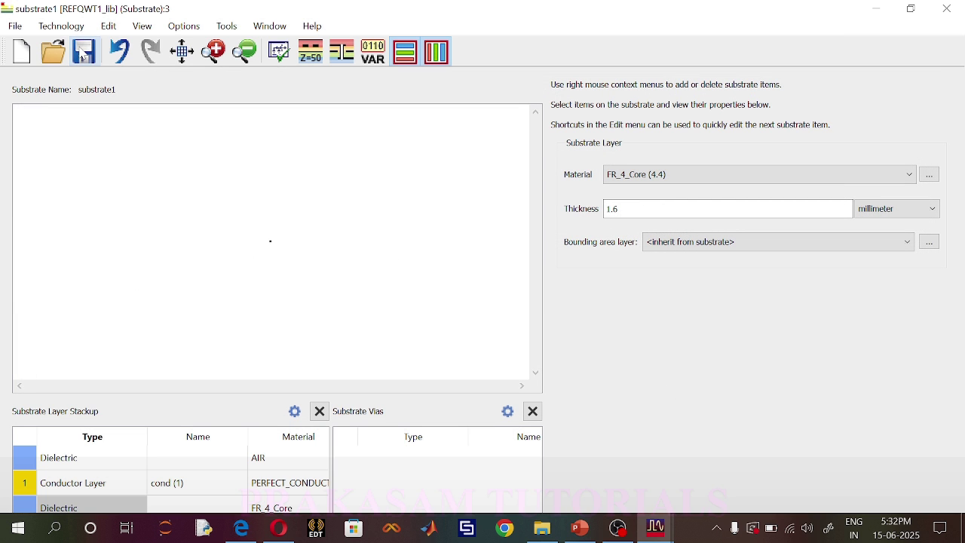
pyautogui.click(957, 8)
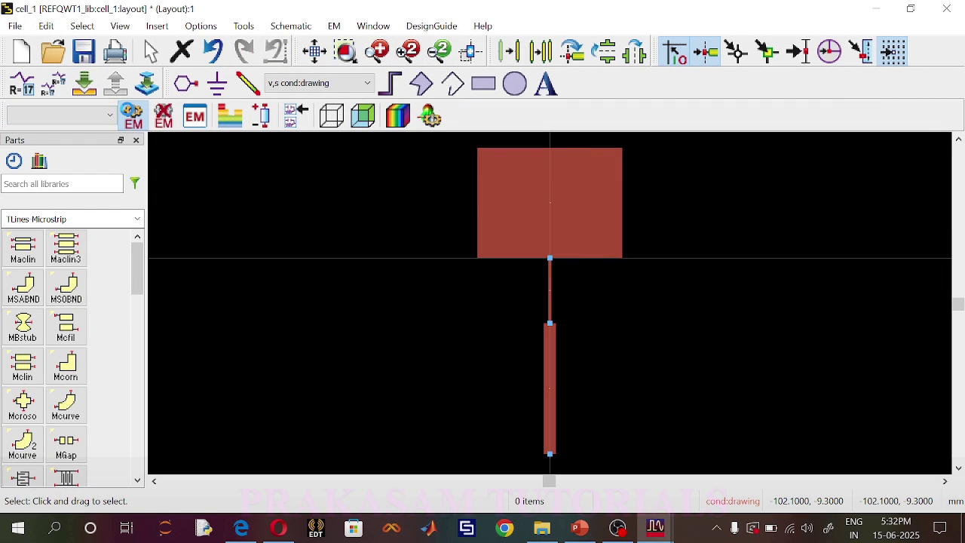
# - Create a new EM setup view named emSetup for cell_1 without a template
pyautogui.click(133, 114)
pyautogui.click(486, 277)
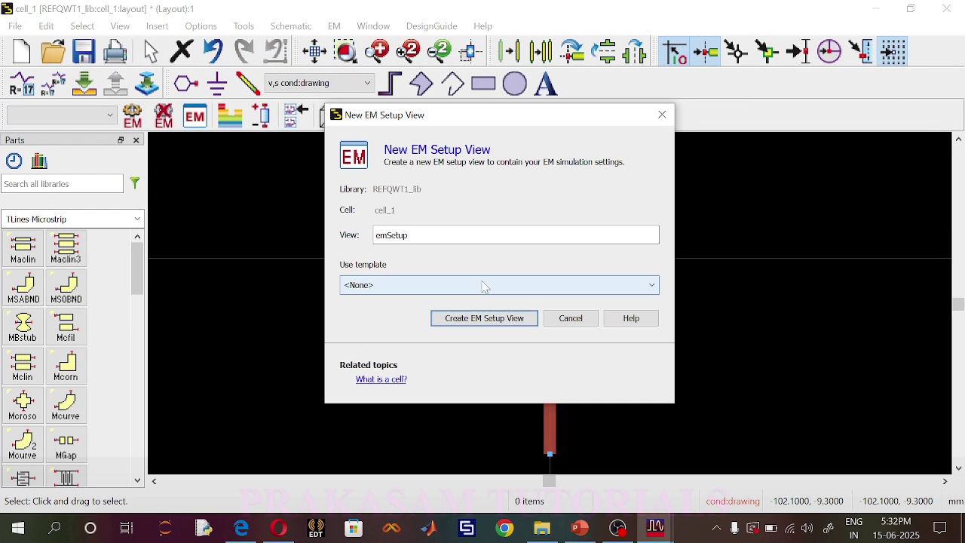
pyautogui.click(484, 319)
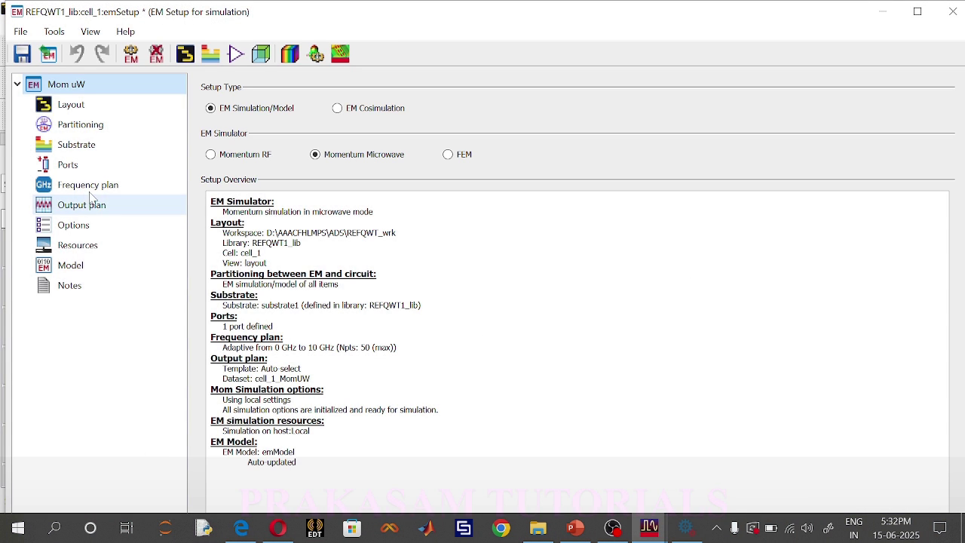
# - Change the frequency plan to a linear sweep from 2 GHz to 3 GHz
pyautogui.click(91, 190)
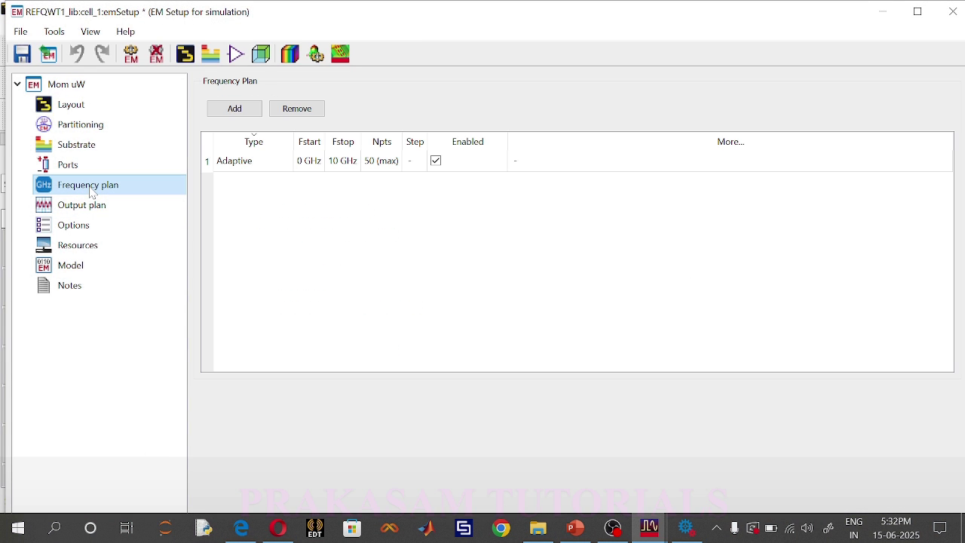
pyautogui.click(282, 163)
pyautogui.click(284, 163)
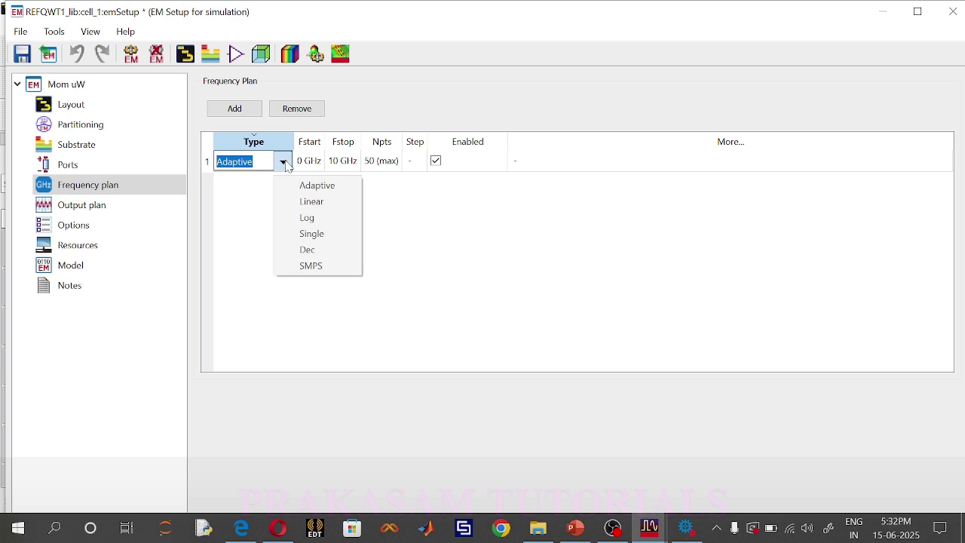
pyautogui.click(306, 202)
pyautogui.click(310, 165)
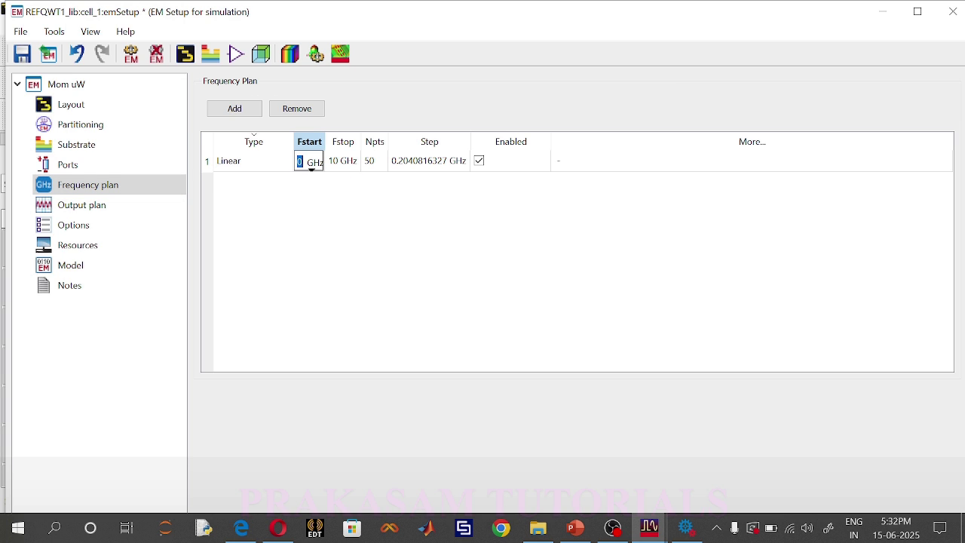
pyautogui.click(337, 168)
pyautogui.write('3')
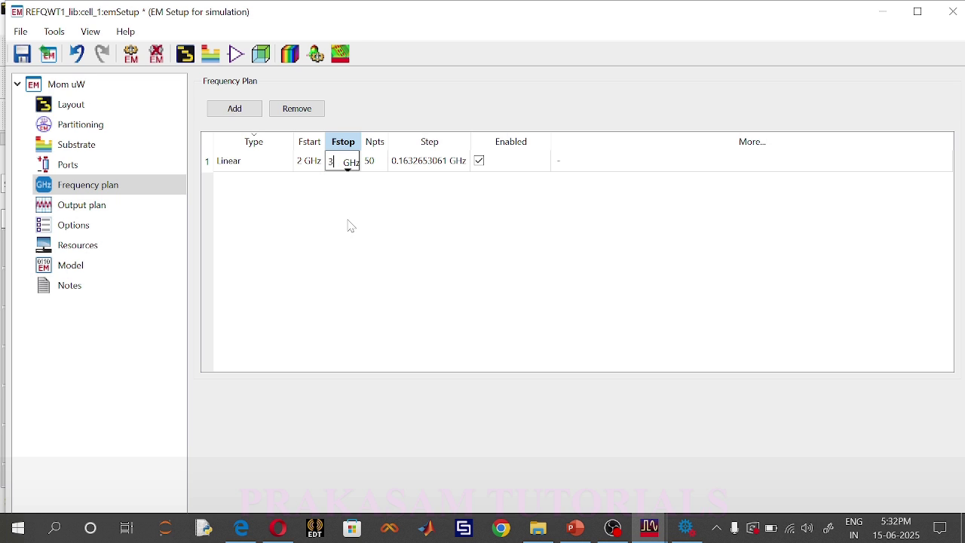
pyautogui.click(352, 225)
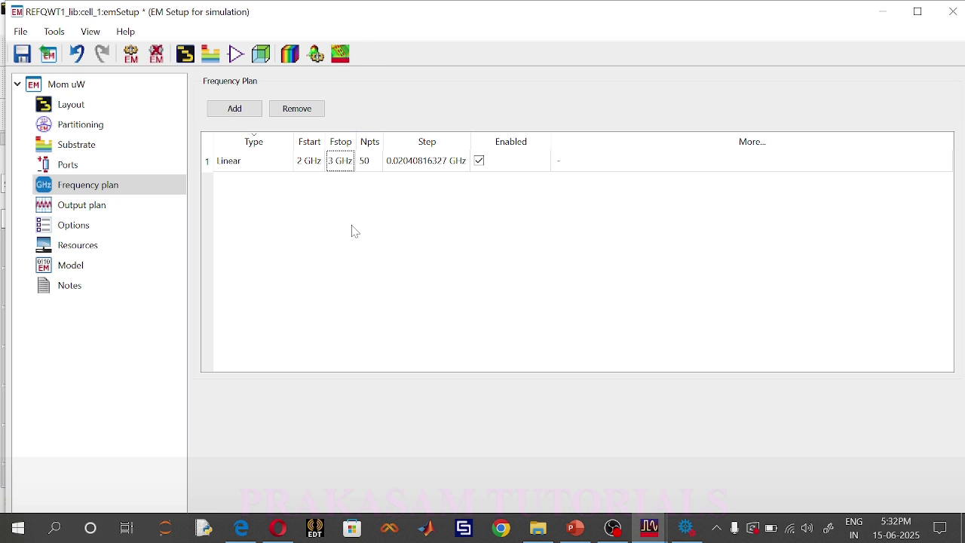
# - Check the output plan settings and run the S-parameter EM simulation
pyautogui.click(117, 217)
pyautogui.click(280, 487)
pyautogui.click(918, 11)
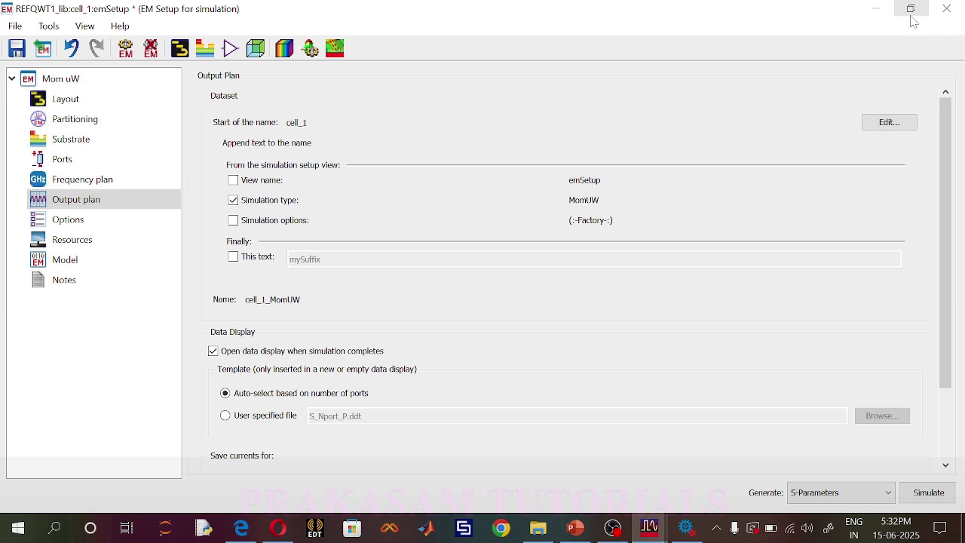
pyautogui.click(932, 497)
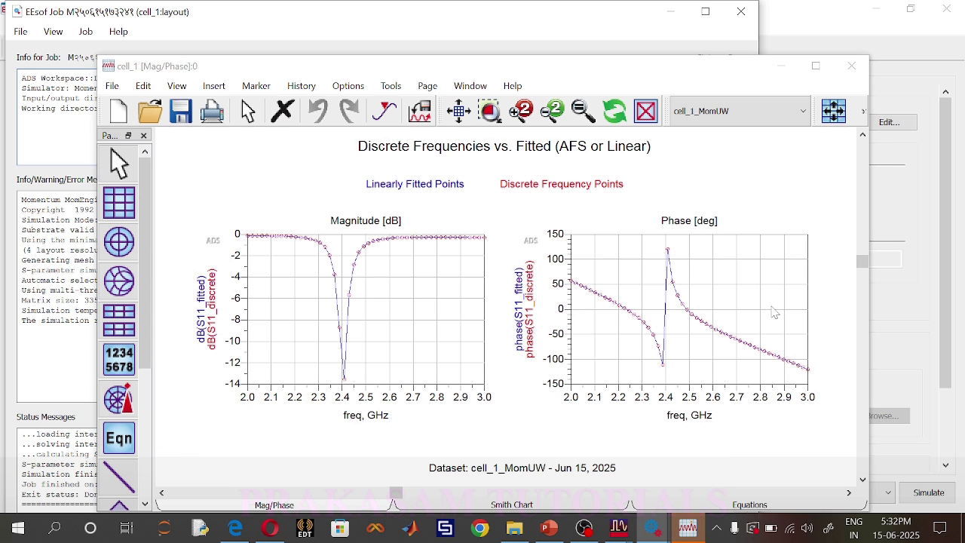
# - Enlarge the cell_1 data display and set the S11_fitted magnitude trace's line thickness to 4.2 points
pyautogui.click(682, 534)
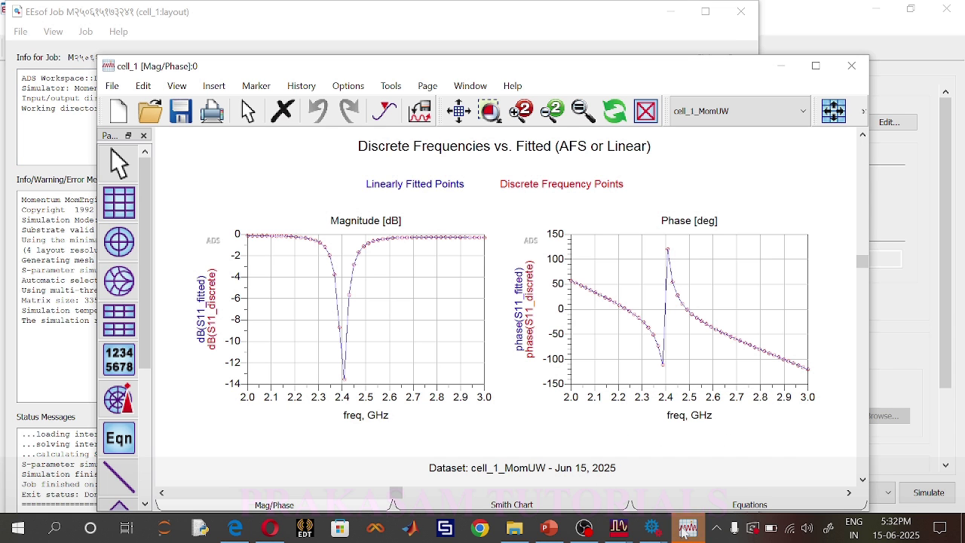
pyautogui.click(816, 67)
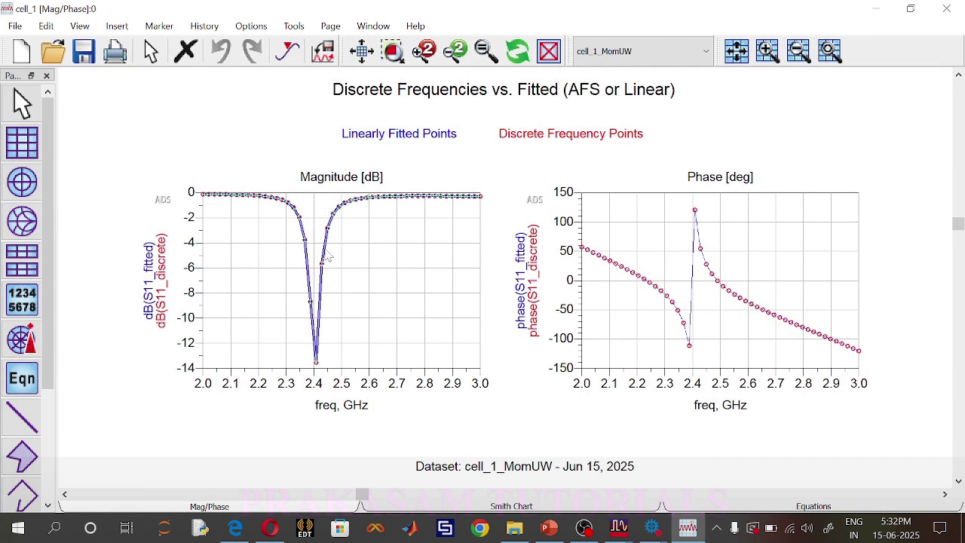
pyautogui.doubleClick(326, 256)
pyautogui.click(589, 135)
pyautogui.click(578, 134)
pyautogui.click(589, 134)
pyautogui.click(584, 135)
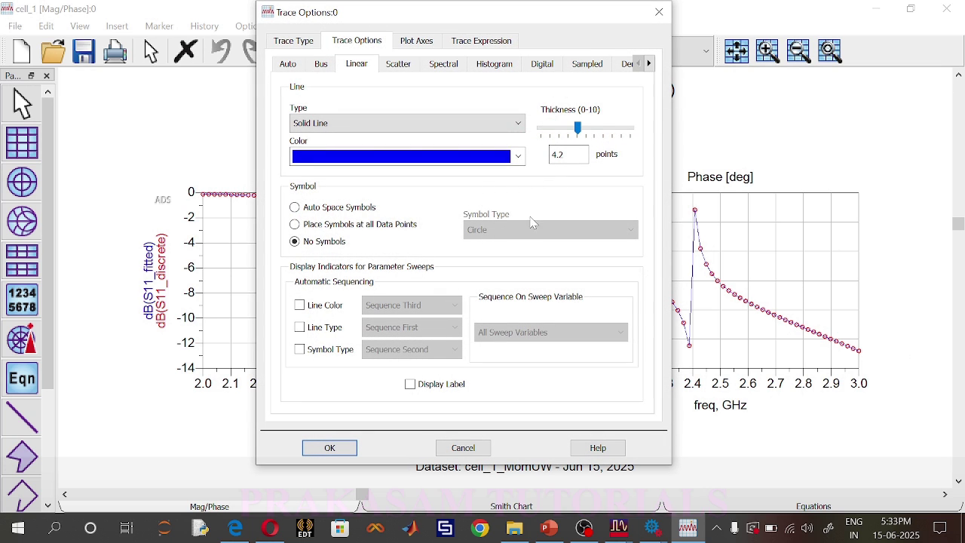
pyautogui.click(330, 448)
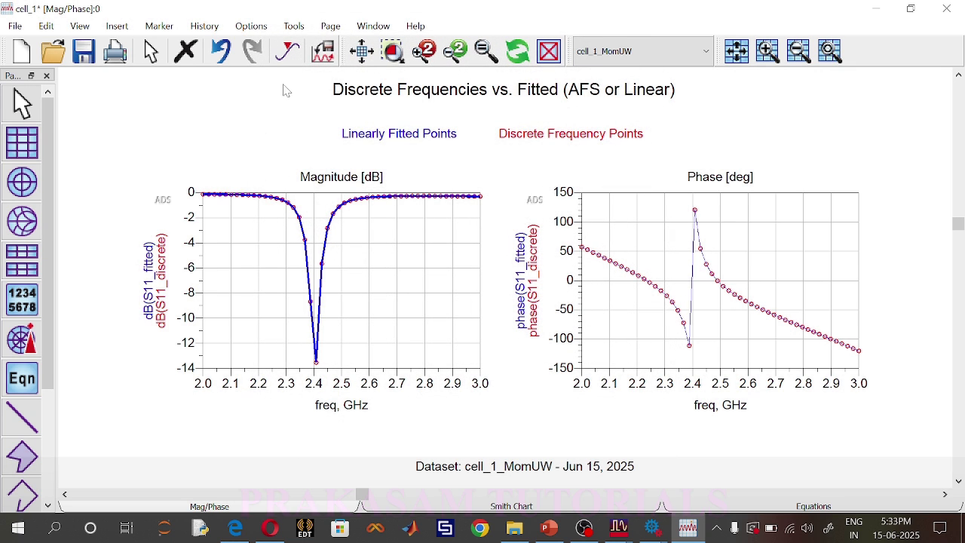
# - Insert a marker at the lowest point of the S11_fitted magnitude trace and close the EEsof job window
pyautogui.click(287, 51)
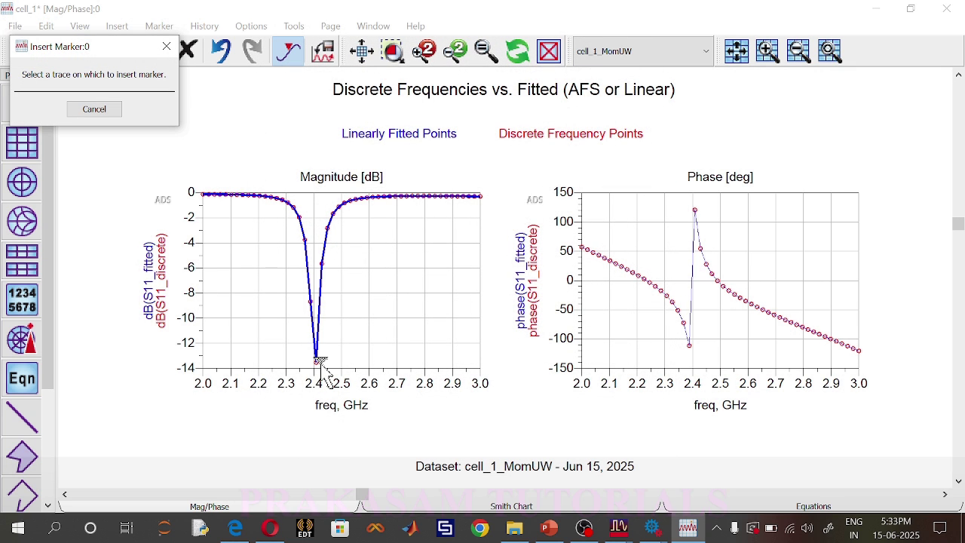
pyautogui.click(316, 360)
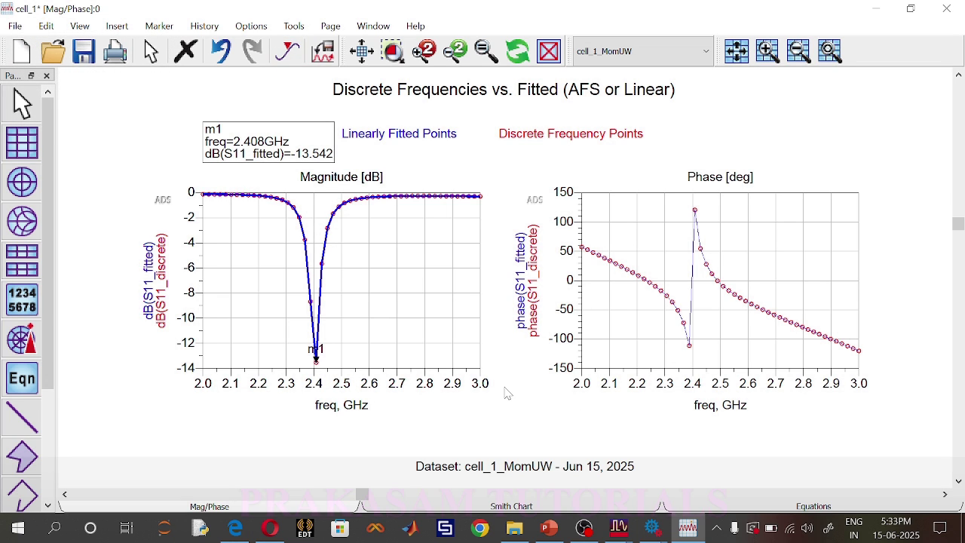
pyautogui.moveTo(653, 528)
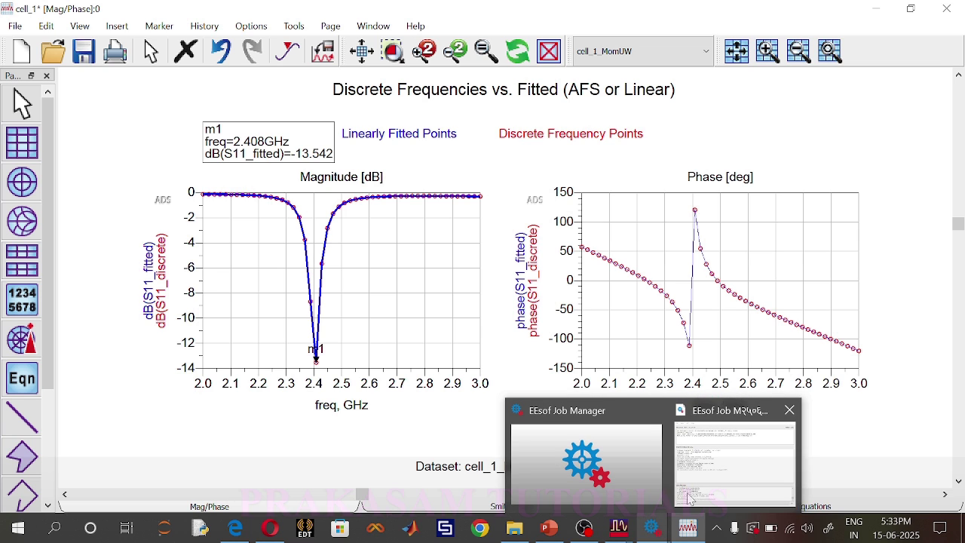
pyautogui.click(792, 415)
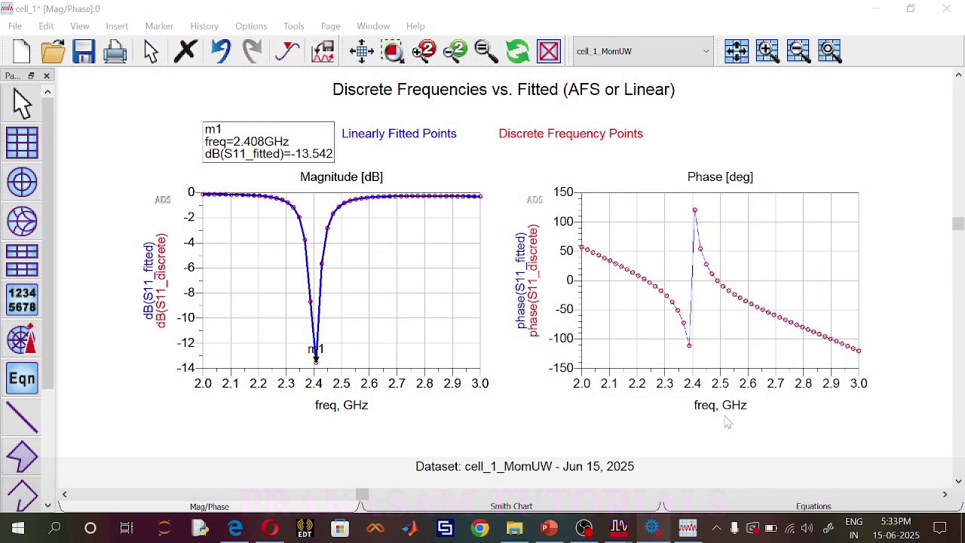
# - Return to the cell_1 layout and compute its far fields for display in a maximized Momentum Visualization window
pyautogui.moveTo(650, 528)
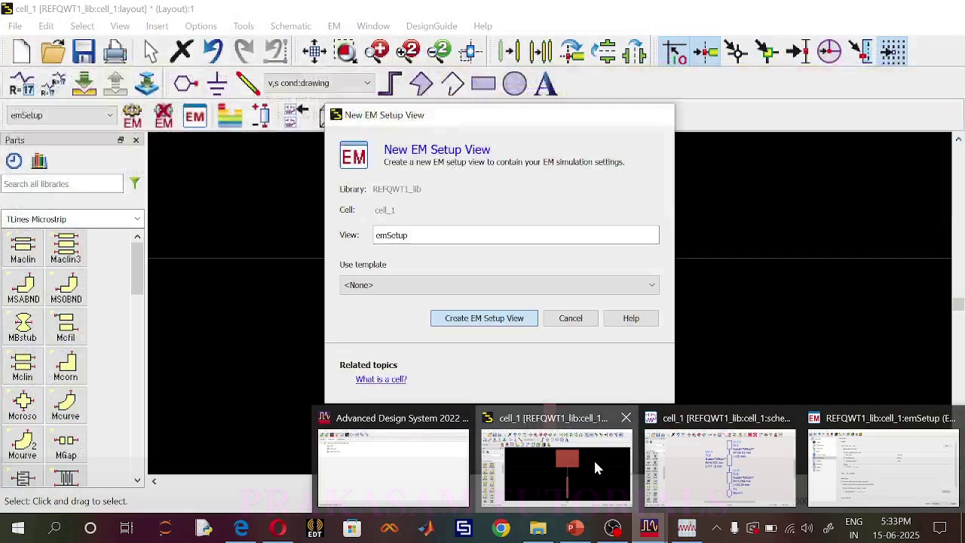
pyautogui.click(595, 466)
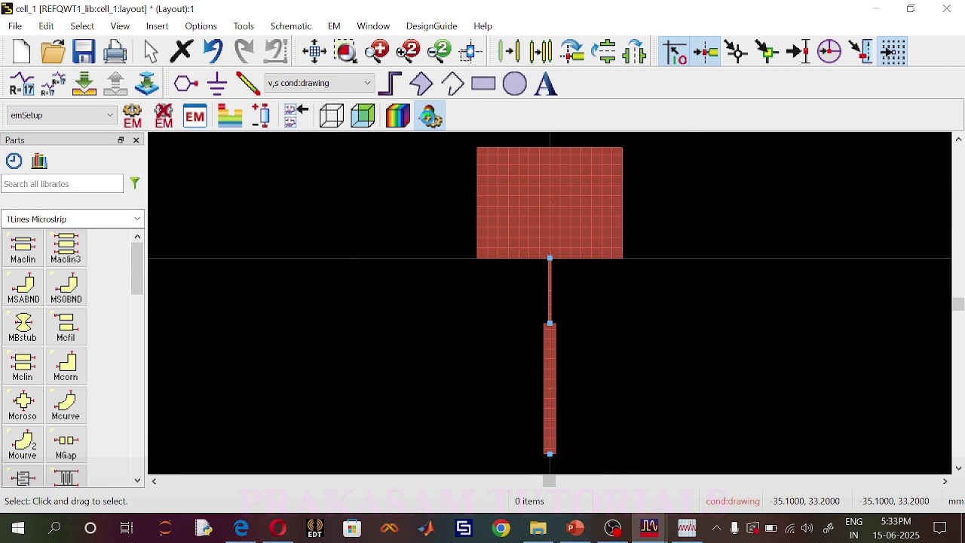
pyautogui.click(430, 115)
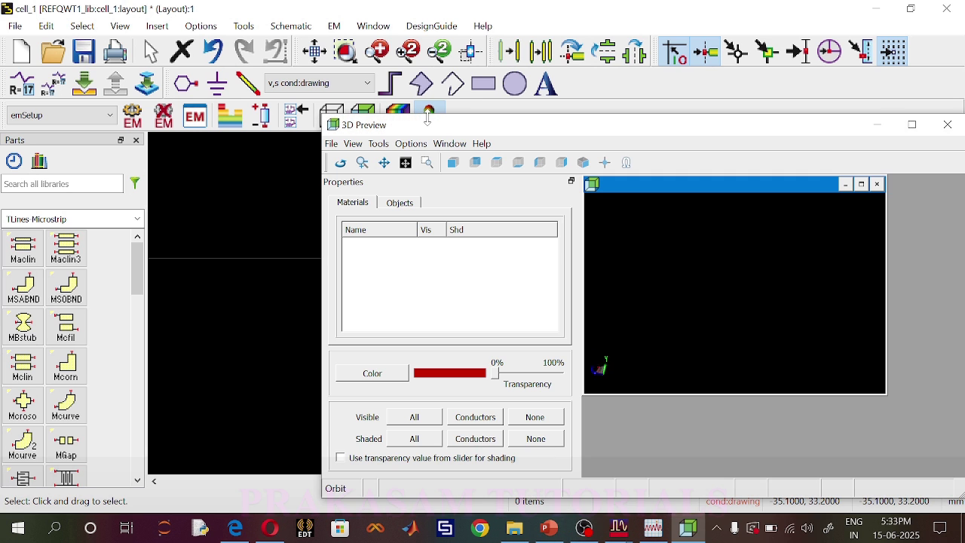
pyautogui.click(912, 125)
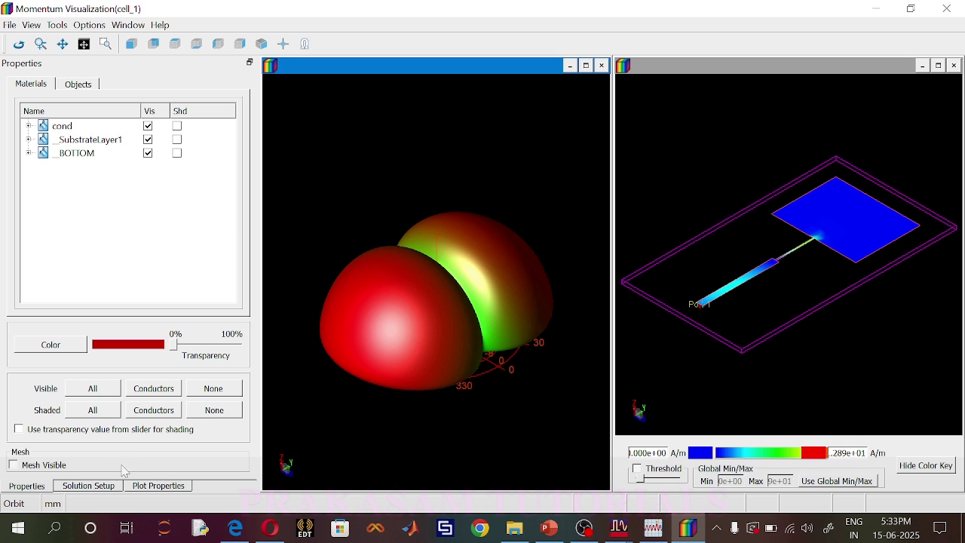
# - Select the 2.408163265e+09 Hz solution for the radiation pattern and current plots
pyautogui.click(103, 490)
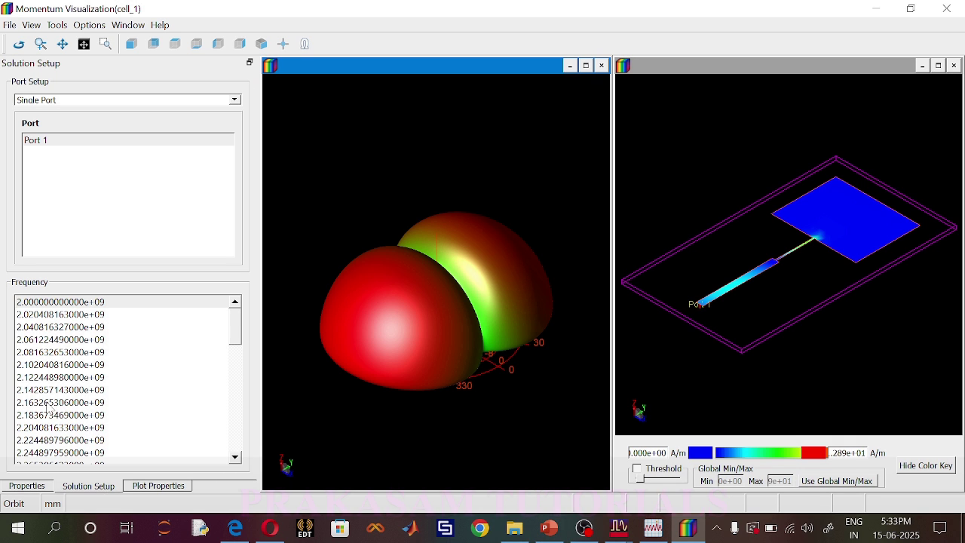
pyautogui.scroll(-1, 47, 407)
pyautogui.scroll(-3, 47, 407)
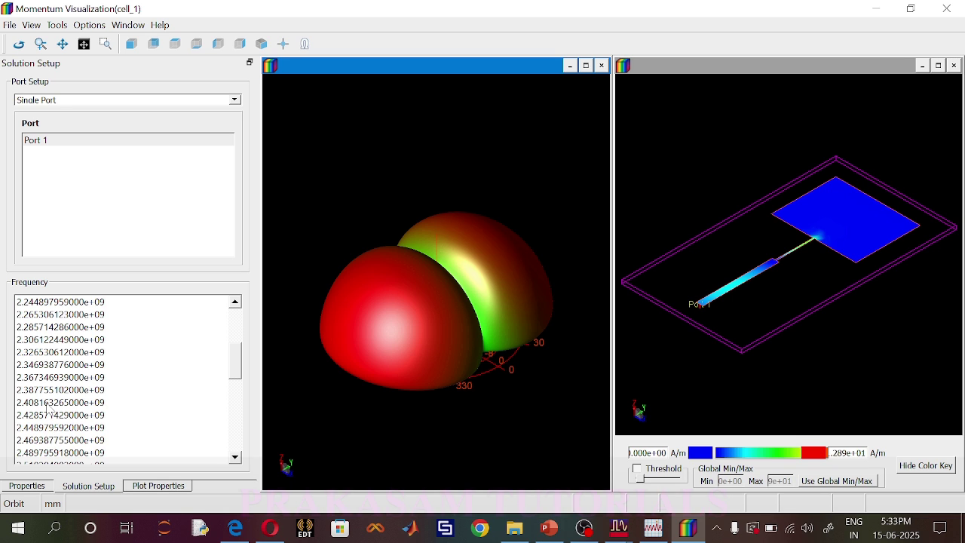
pyautogui.click(47, 406)
# - Open the antenna parameters from the far-field plot properties to read directivity, gain and radiation efficiency
pyautogui.click(155, 488)
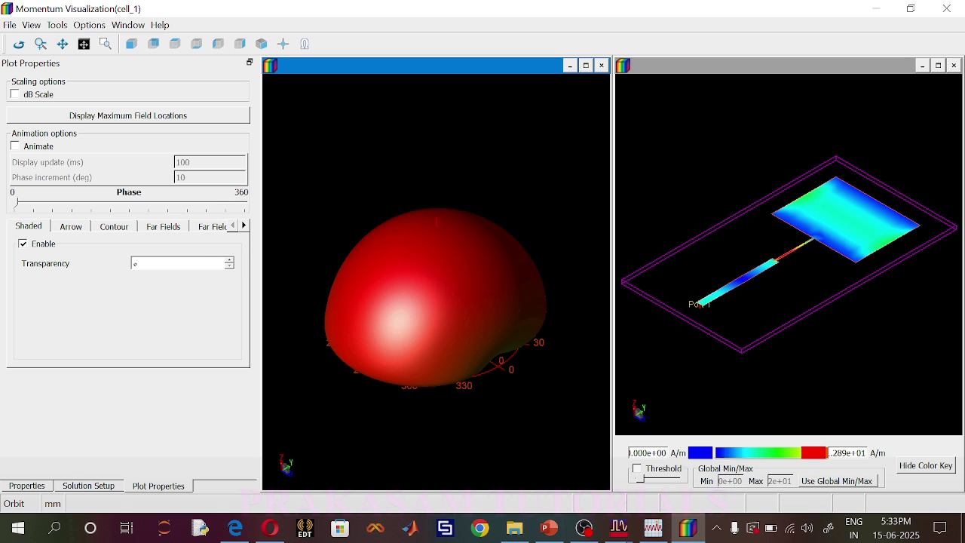
pyautogui.click(174, 231)
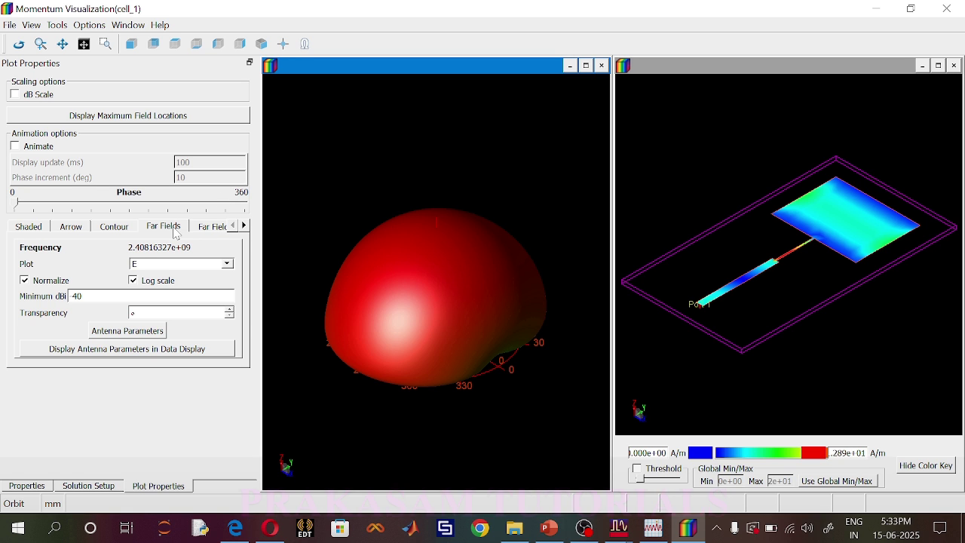
pyautogui.click(154, 334)
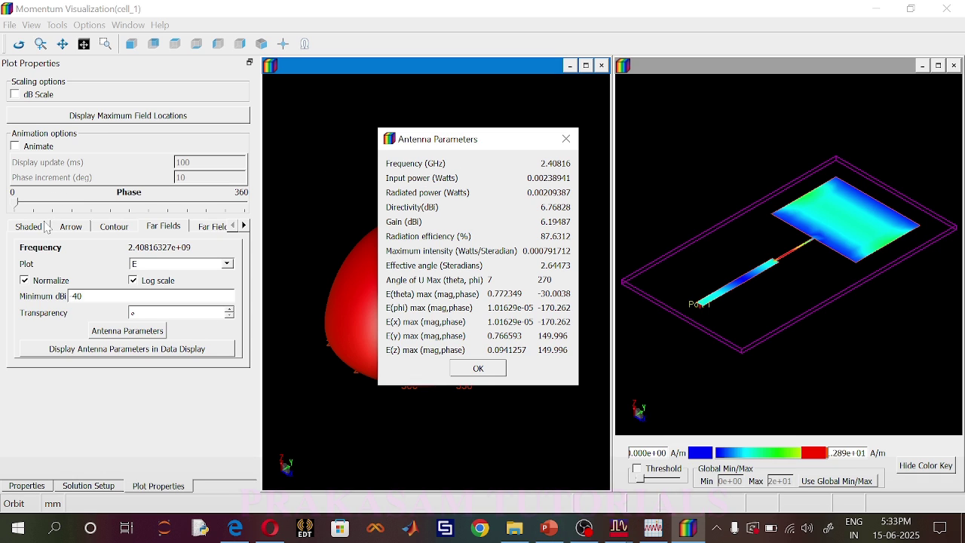
# - Examine the patch's animated surface current with dB scale switched on and off, and stop the animation
pyautogui.click(33, 148)
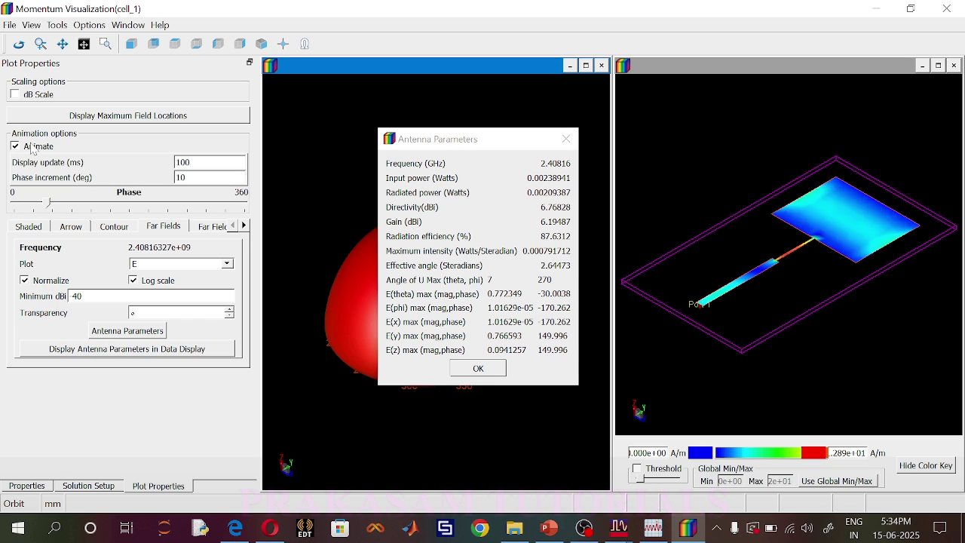
pyautogui.click(36, 95)
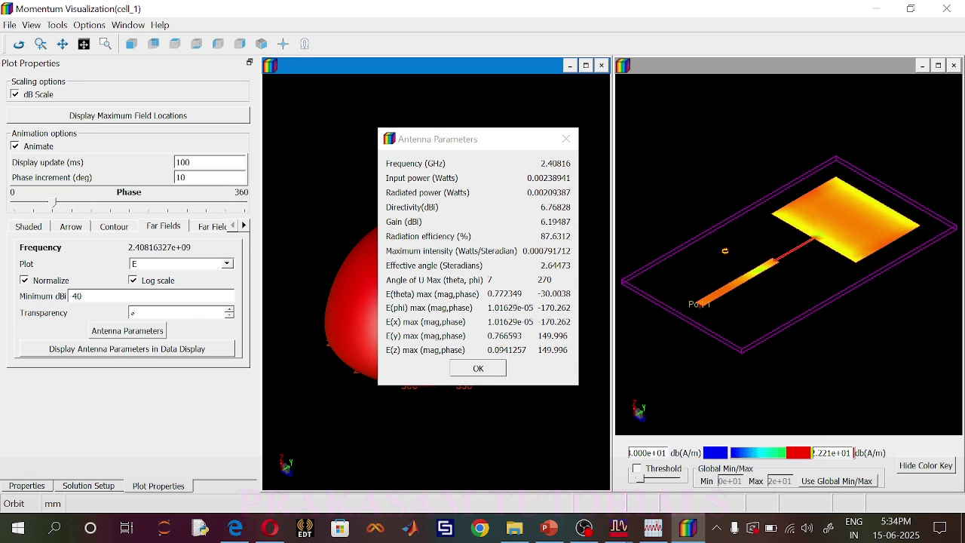
pyautogui.moveTo(779, 250)
pyautogui.mouseDown()
pyautogui.moveTo(790, 282)
pyautogui.moveTo(754, 240)
pyautogui.moveTo(775, 237)
pyautogui.mouseUp()
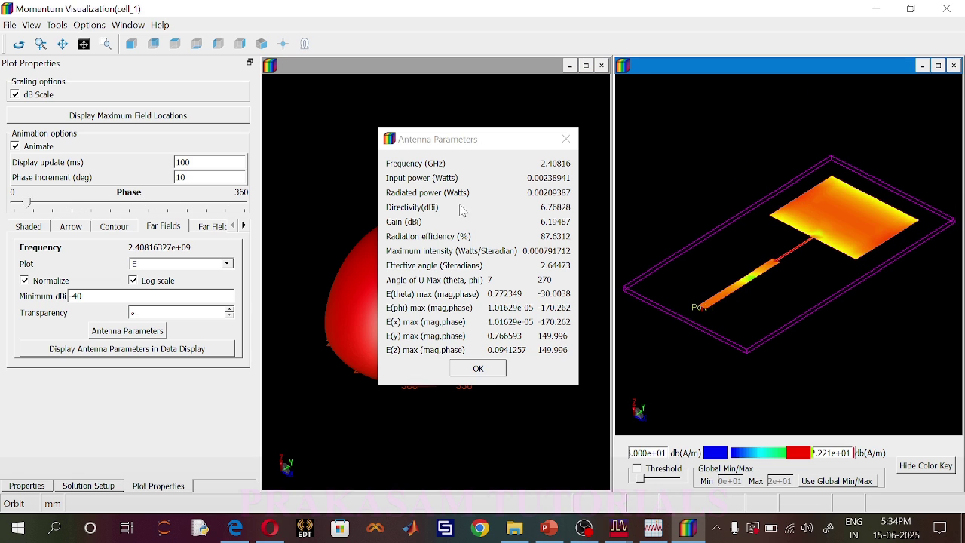
pyautogui.click(43, 95)
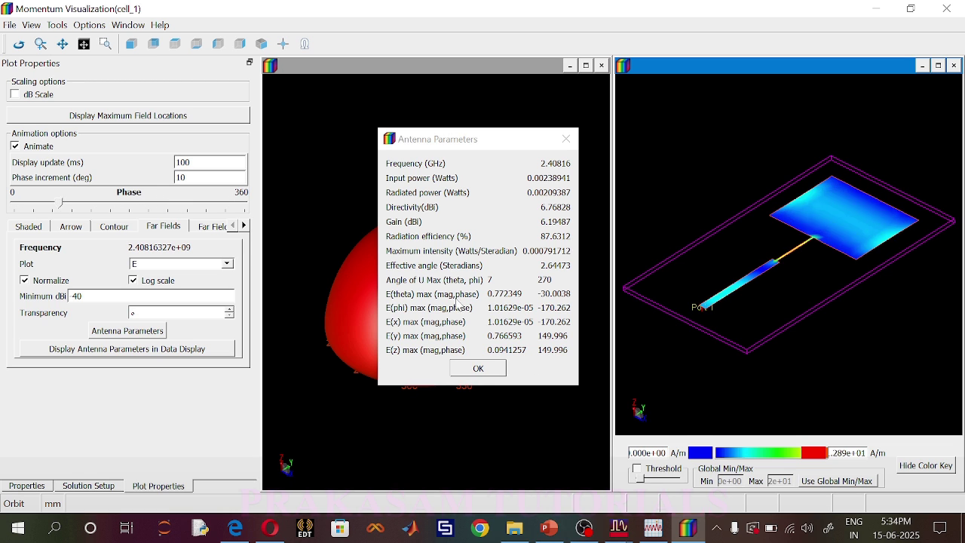
pyautogui.scroll(5, 712, 319)
pyautogui.scroll(-5, 713, 320)
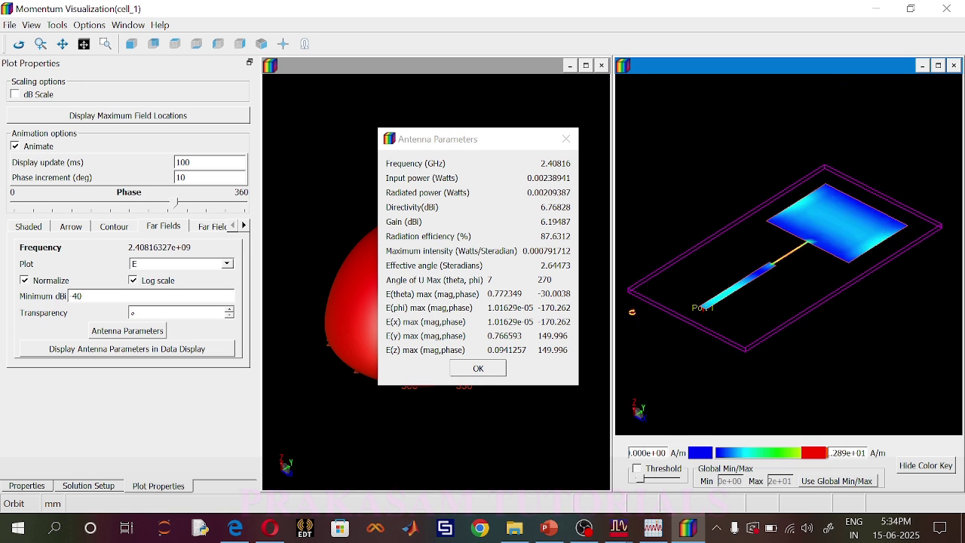
pyautogui.click(40, 148)
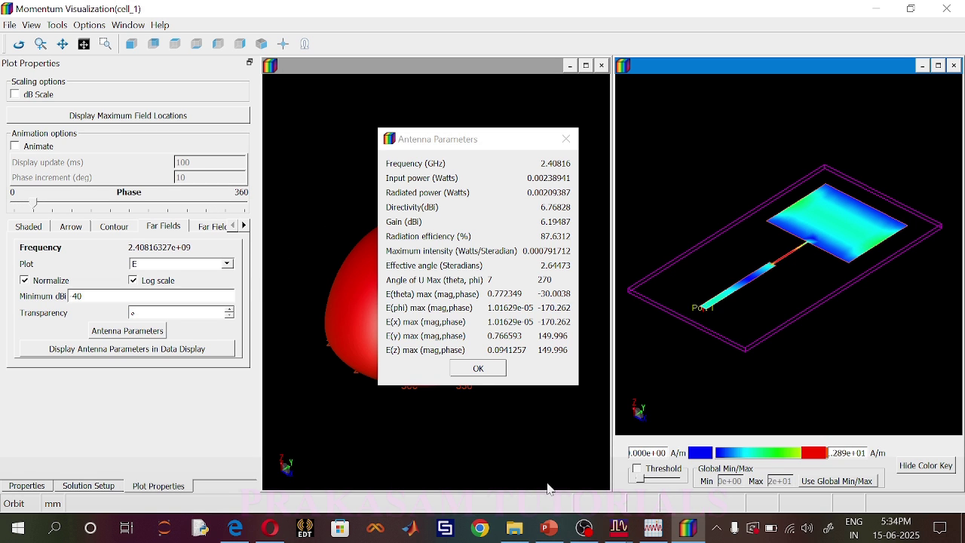
# - Switch to PowerPoint and show the slide of the patch dimensions and schematic as a full-screen slide show
pyautogui.click(548, 528)
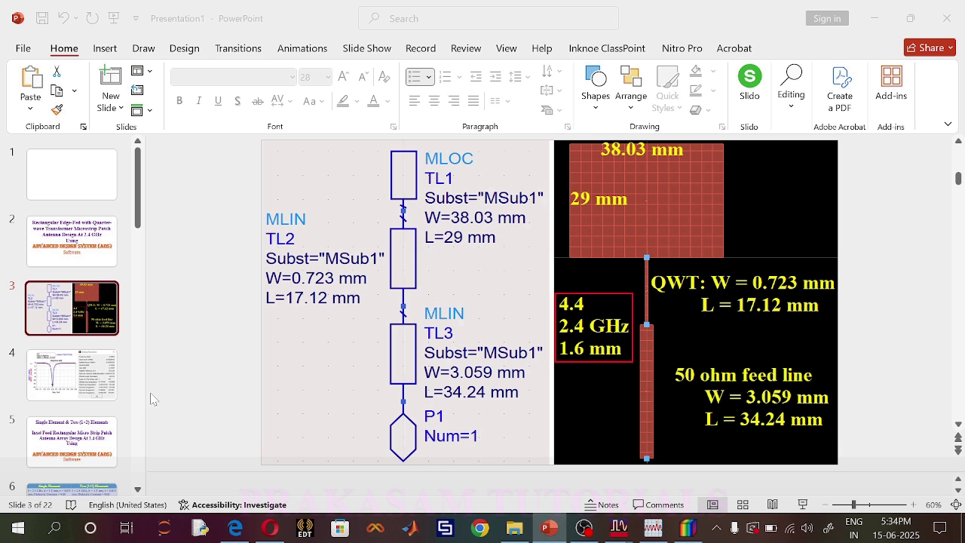
pyautogui.click(801, 509)
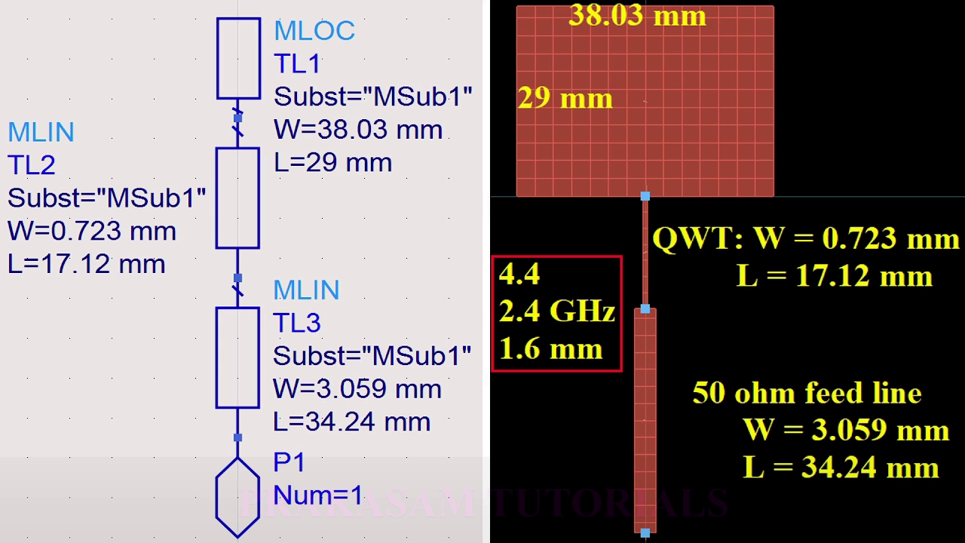